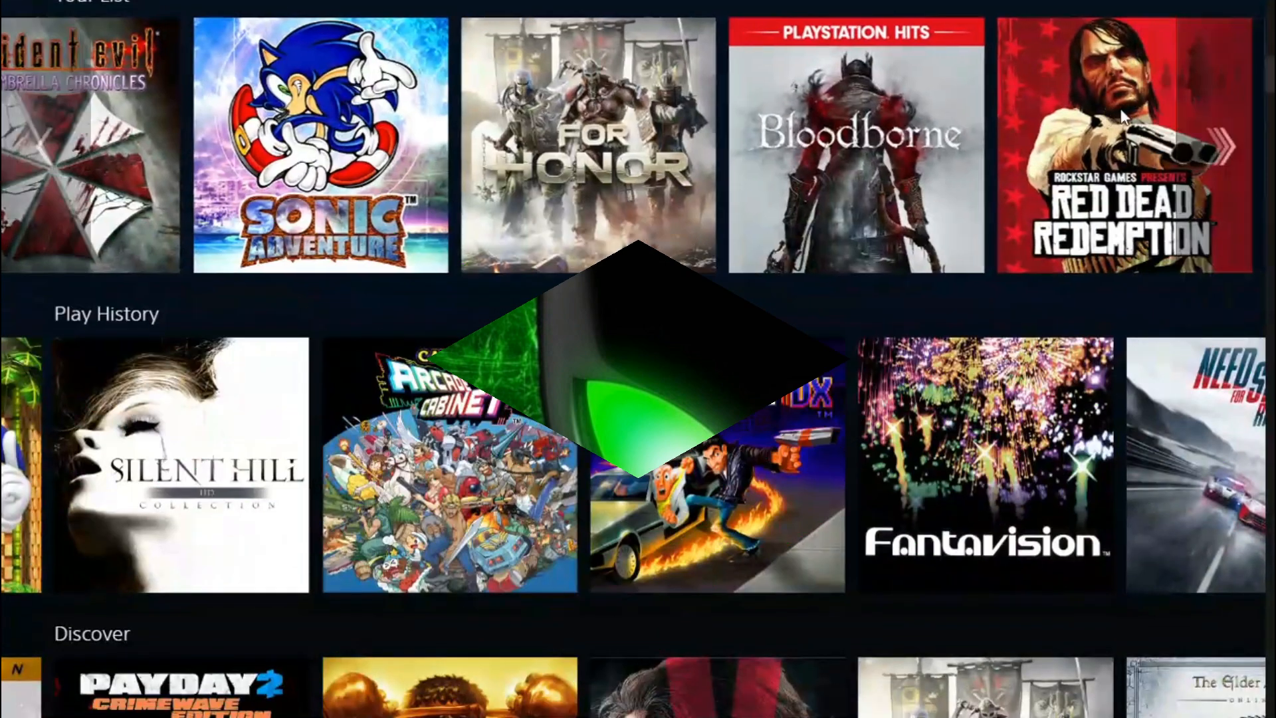
Step: Browse the play history in PlayStation Now
click(1223, 147)
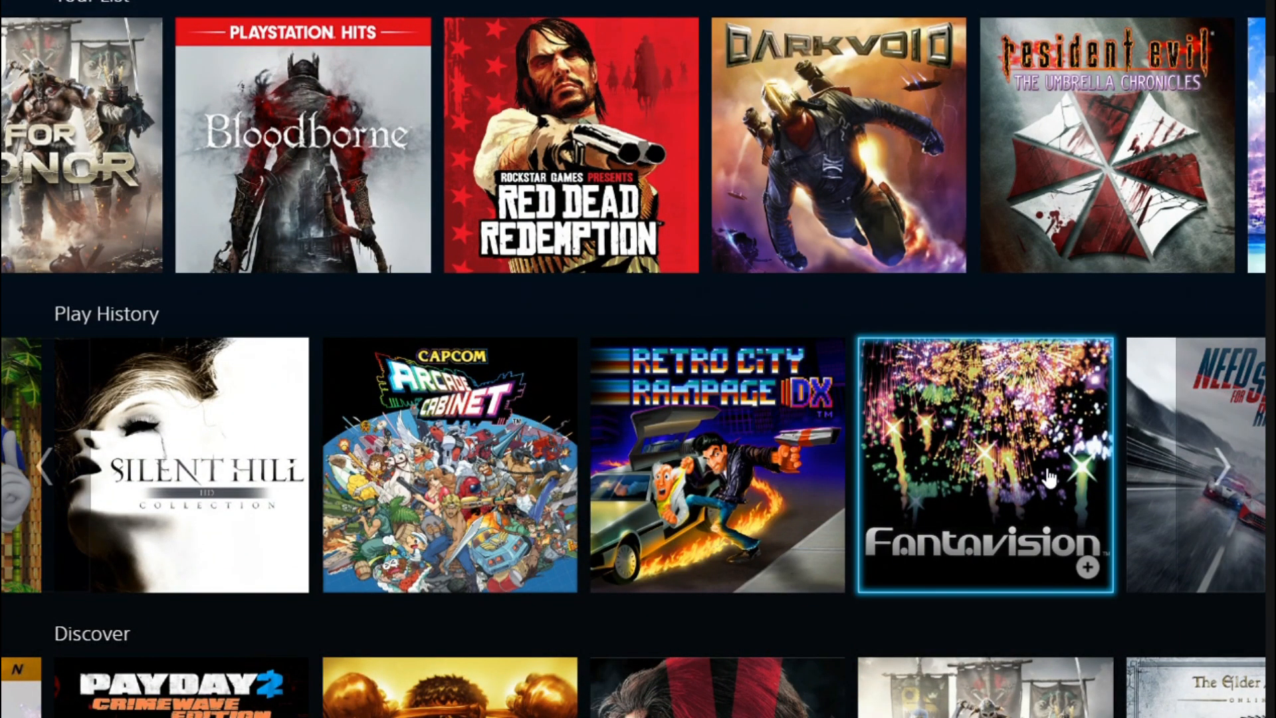
click(1210, 485)
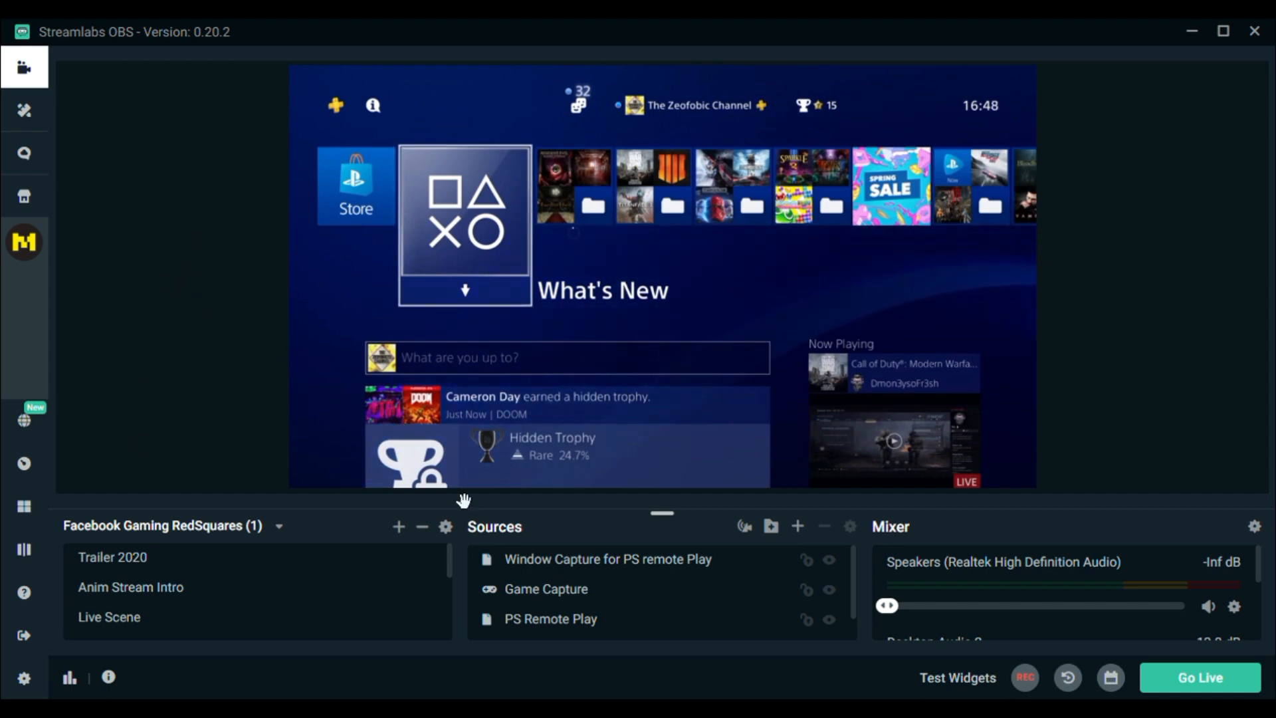
Step: Look through the scene's sources: Window Capture for PS remote Play, Game Capture, PS Remote Play and Window Capture
click(553, 562)
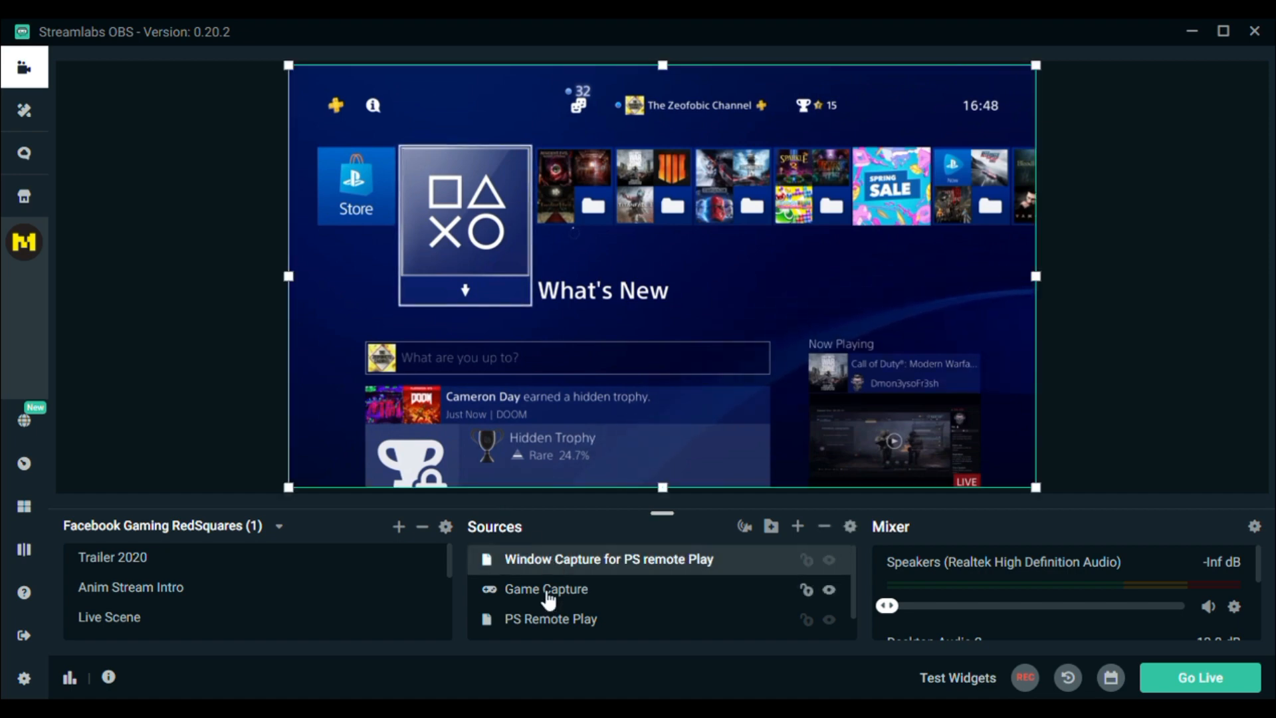
click(549, 590)
click(555, 622)
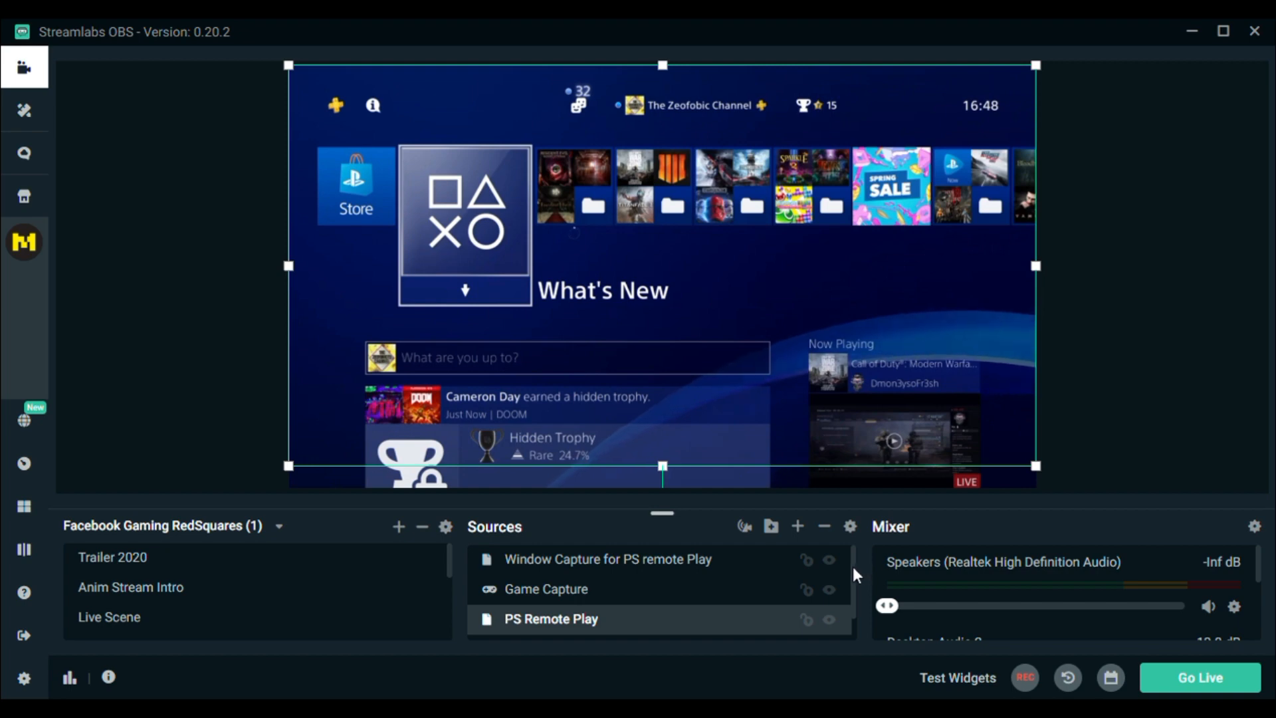
drag(852, 566, 852, 615)
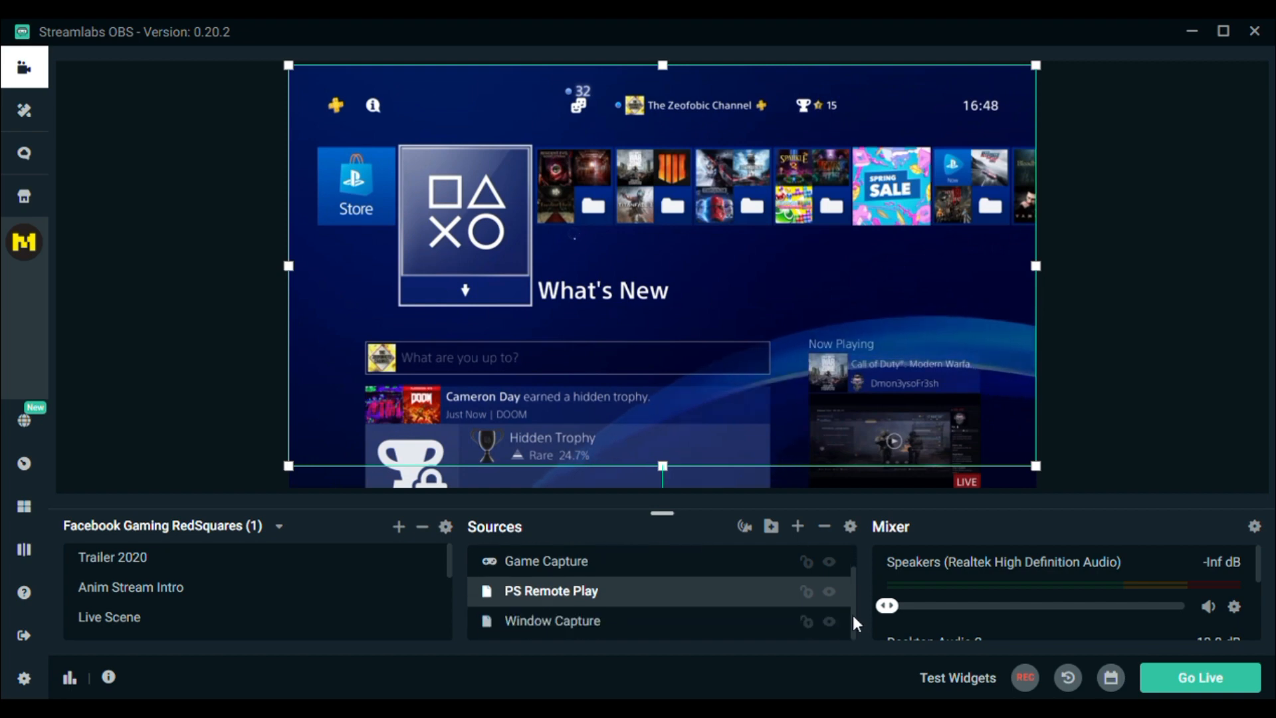
click(570, 626)
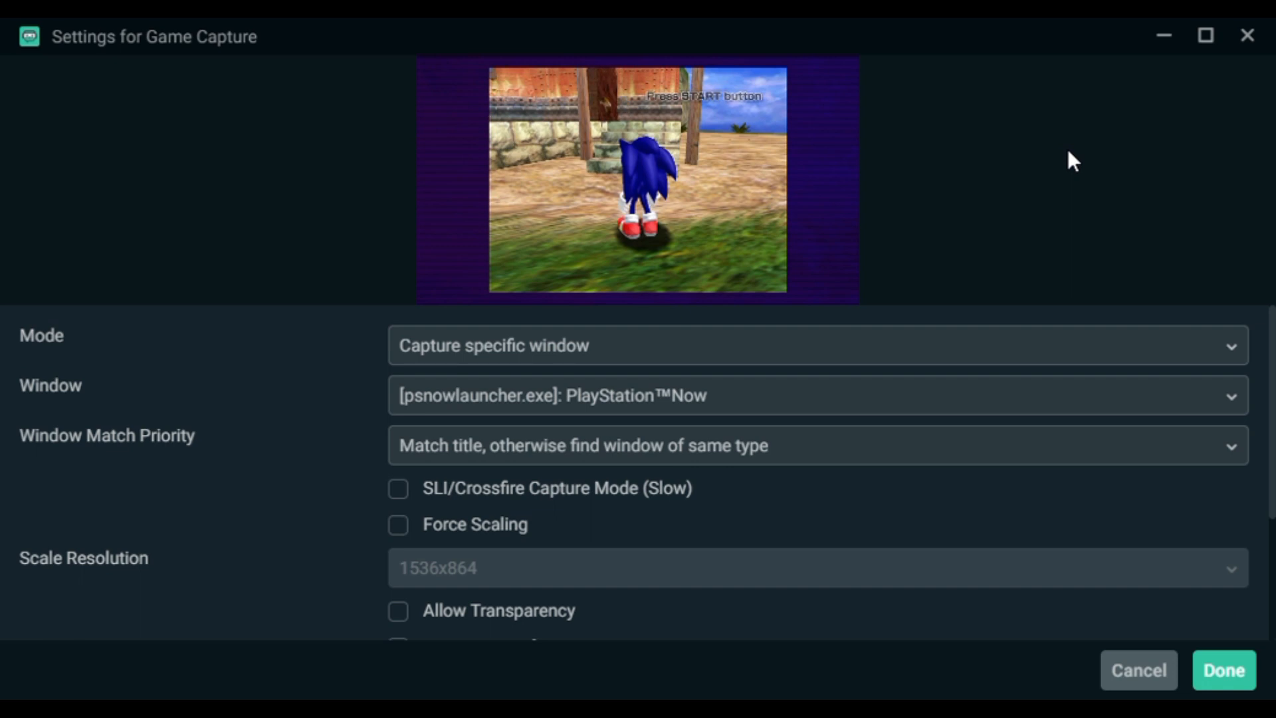
Step: Set the Game Capture mode to Capture specific window, review the available windows and accept the settings
click(1163, 352)
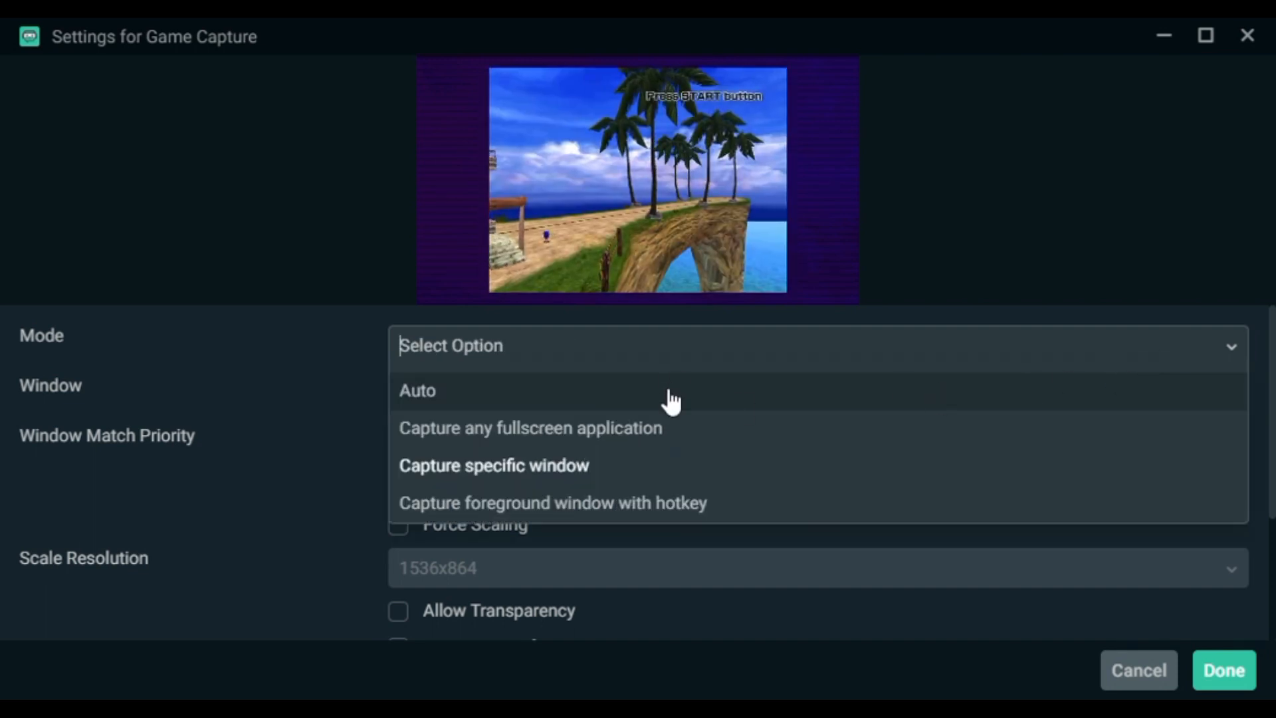
click(646, 479)
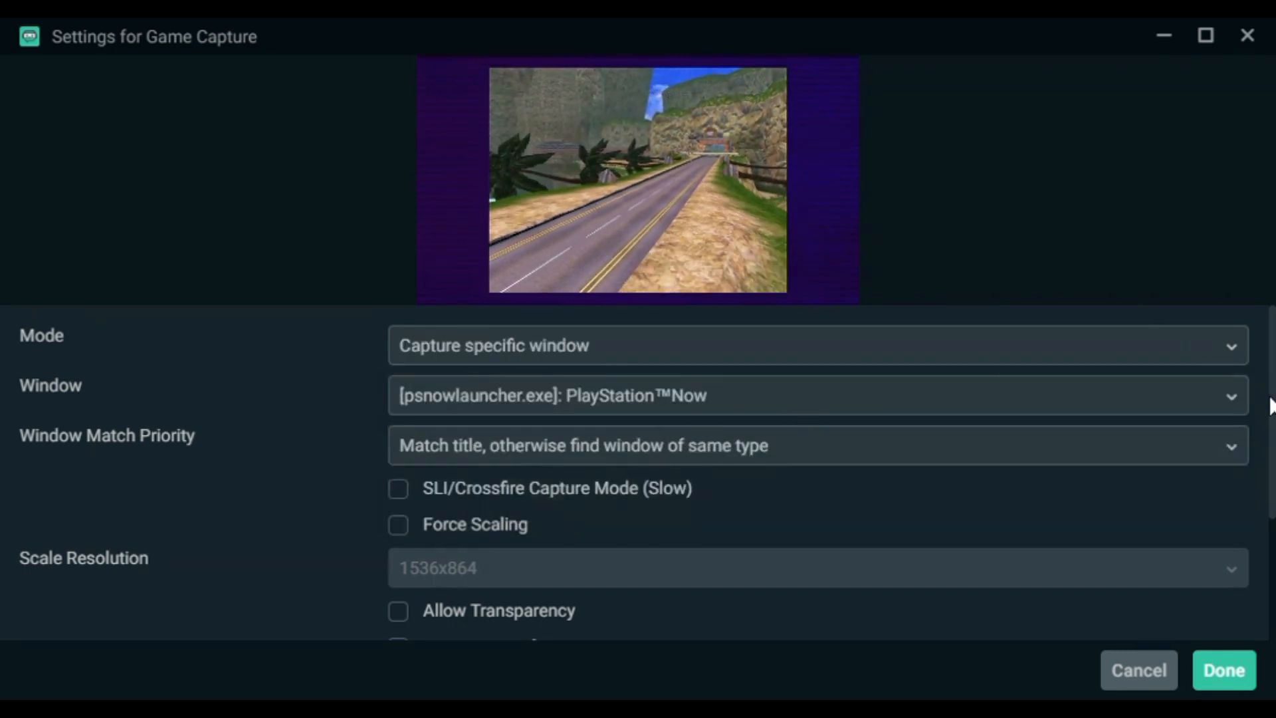
click(1234, 396)
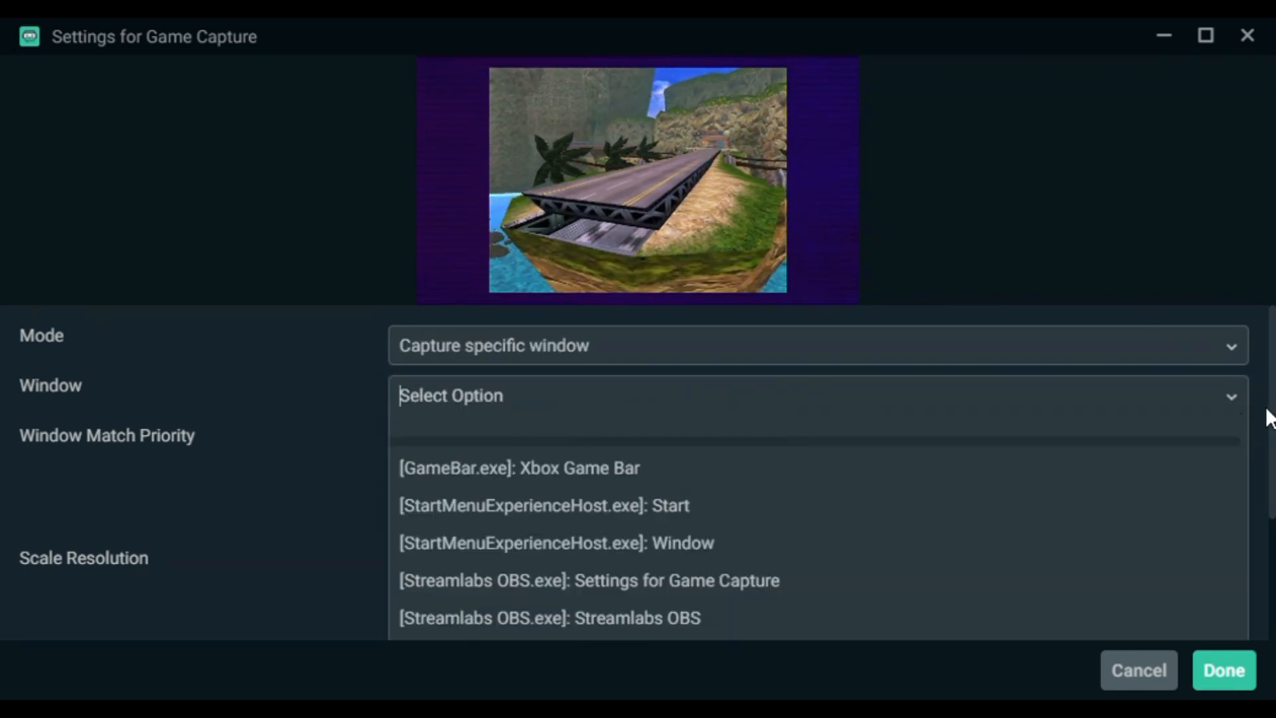
drag(1270, 426, 1272, 552)
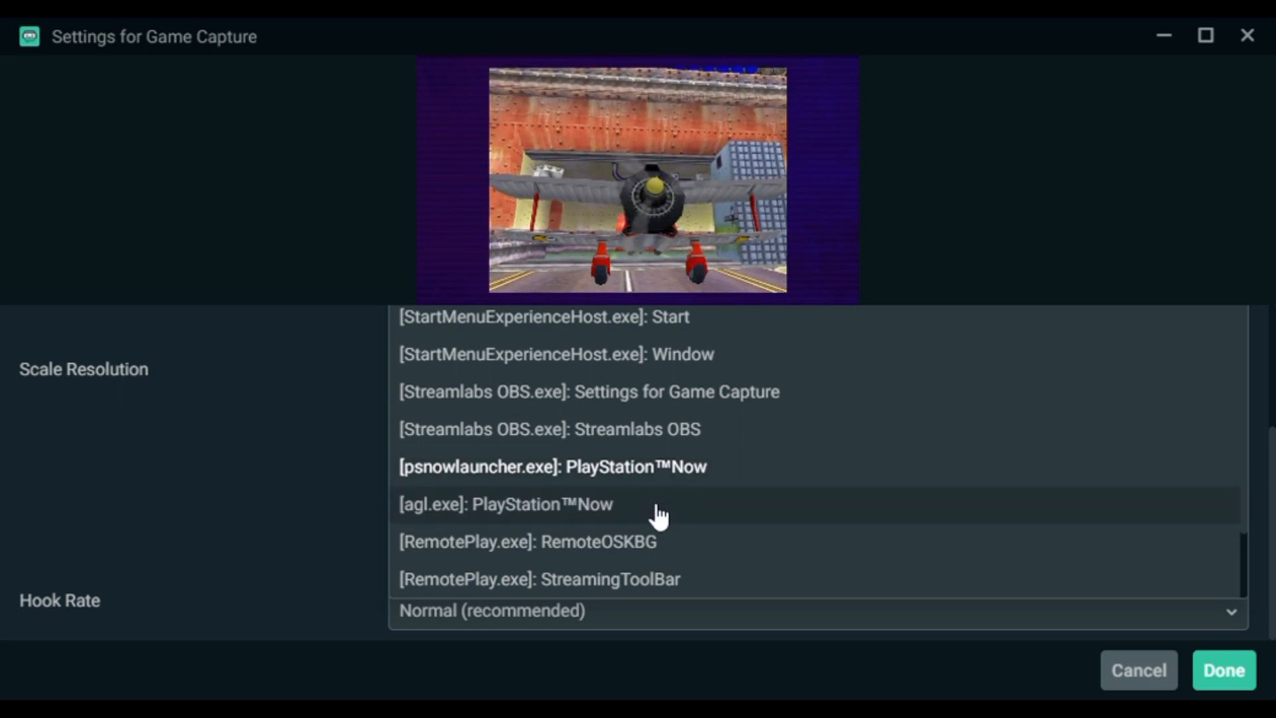
click(1226, 671)
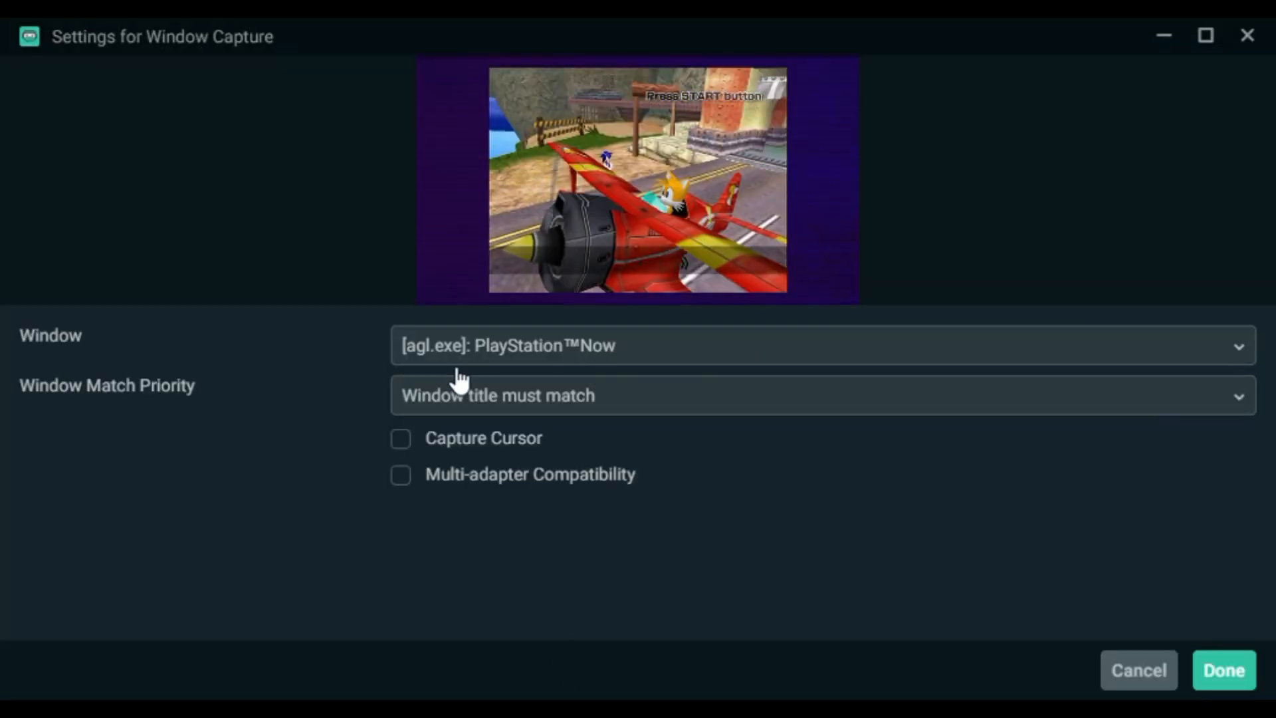
Step: Set the Window Capture source to [agl.exe]: PlayStation™Now with the match priority Window title must match
click(855, 362)
click(634, 616)
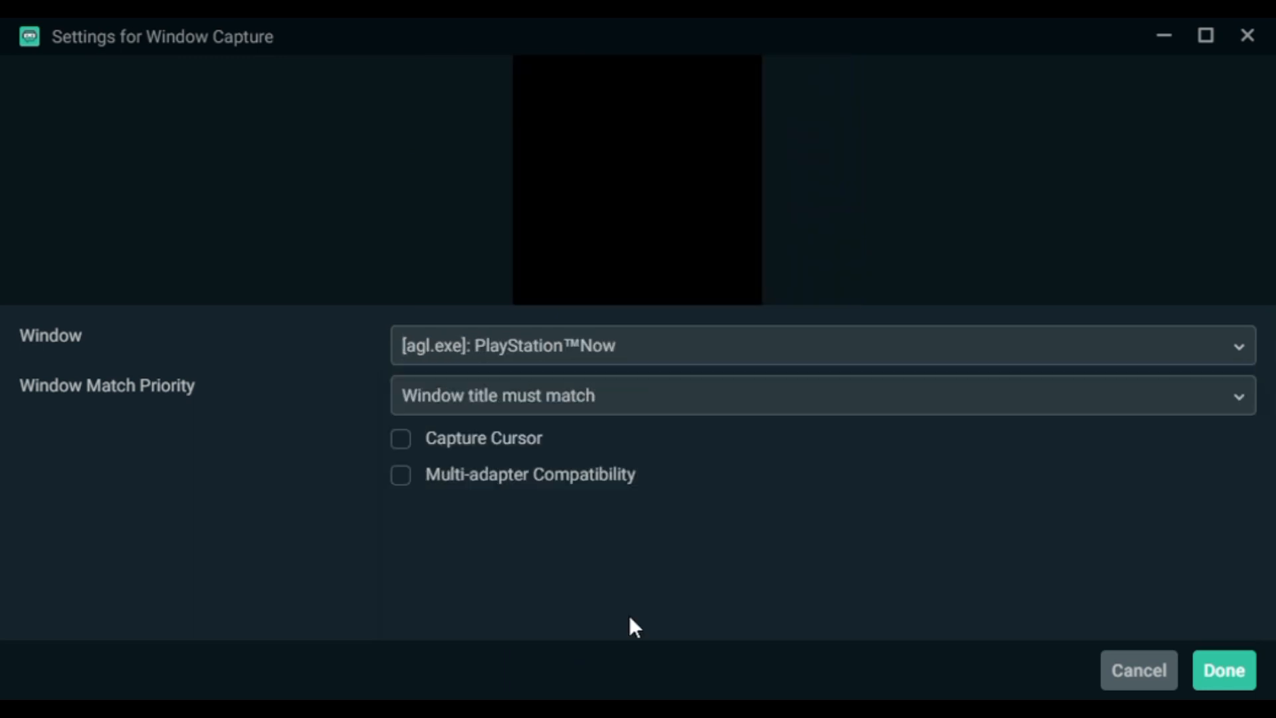
click(765, 407)
click(700, 448)
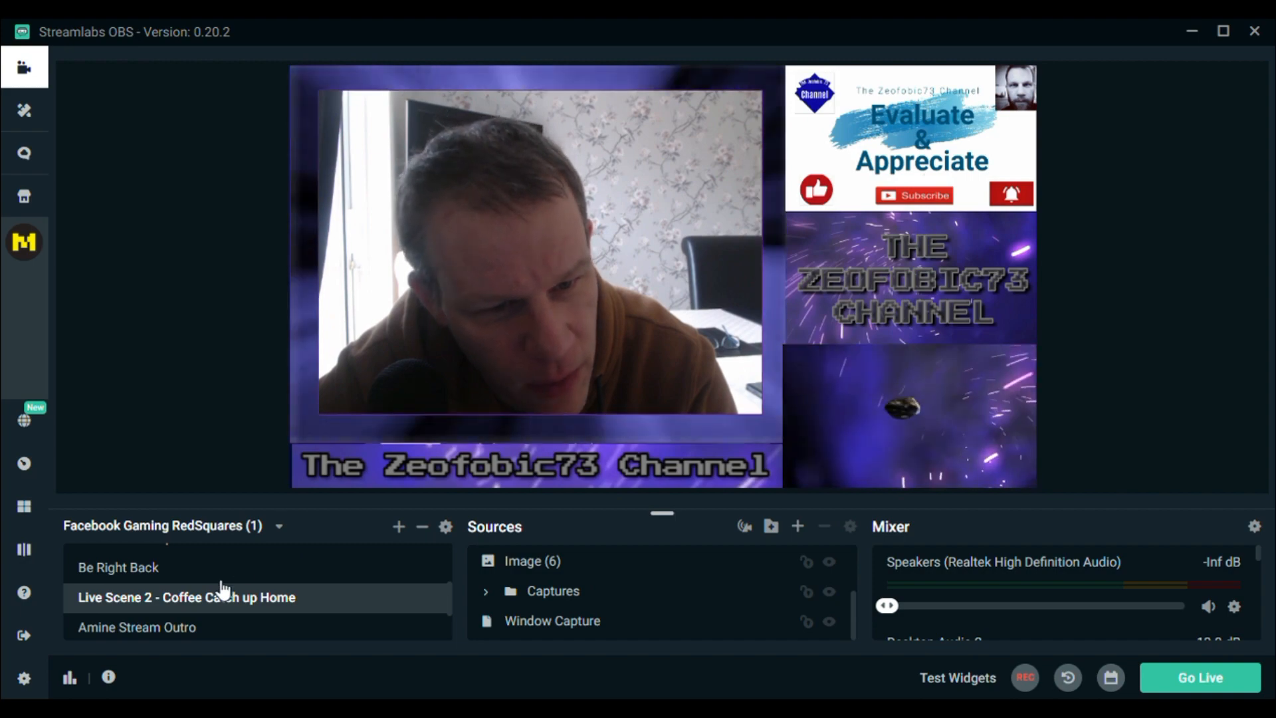
Step: Preview the Amine Stream Outro, Be Right Back, Trailer 2020, Anim Stream Intro and Live Scene scenes
click(186, 628)
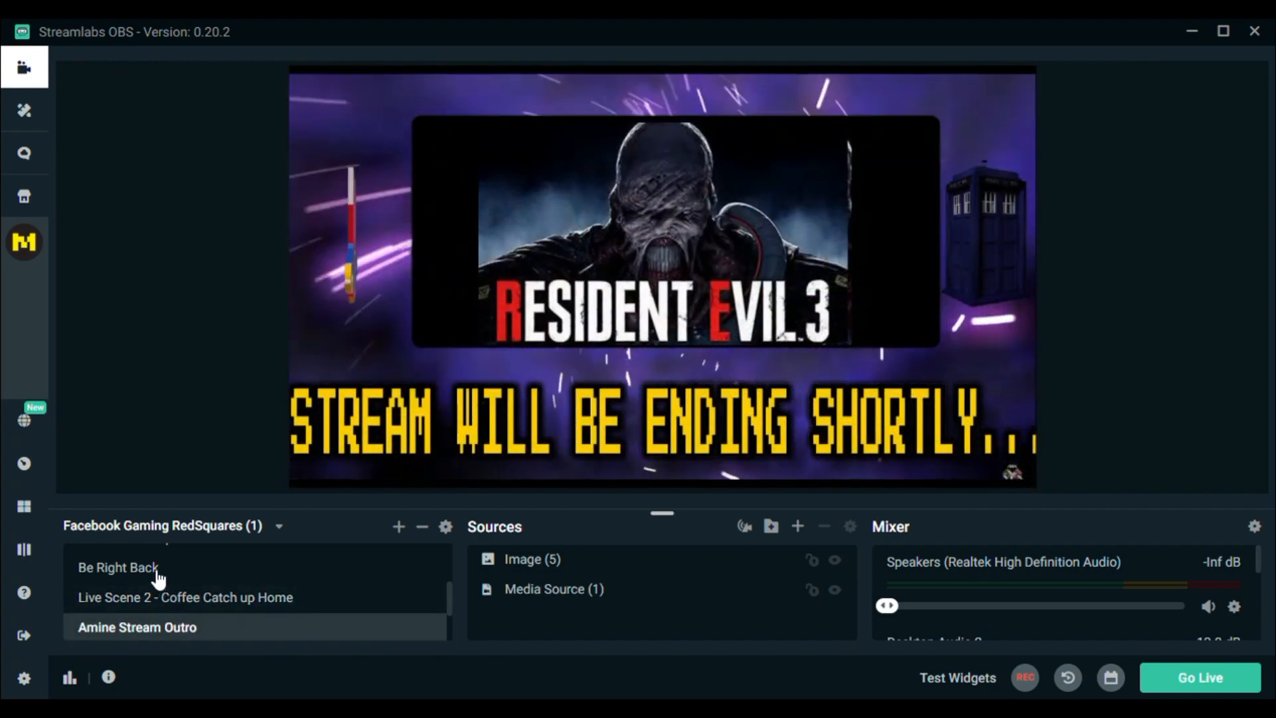
click(157, 570)
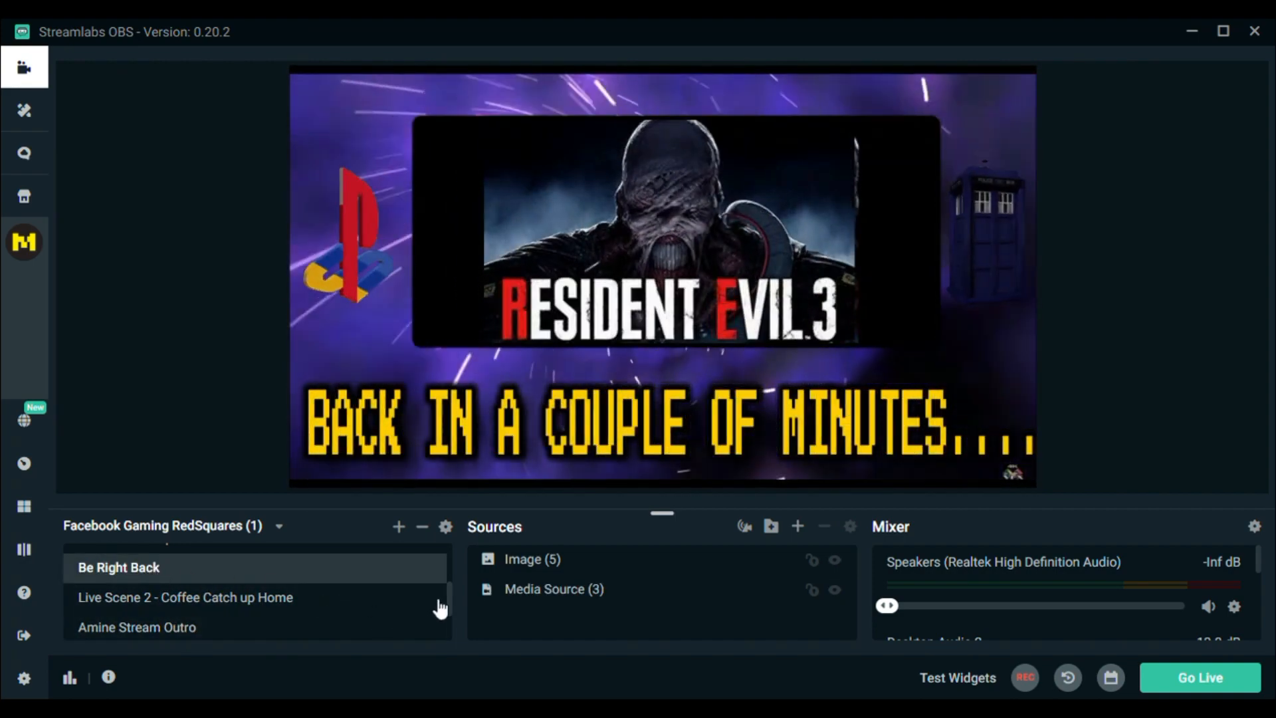
drag(450, 600, 448, 561)
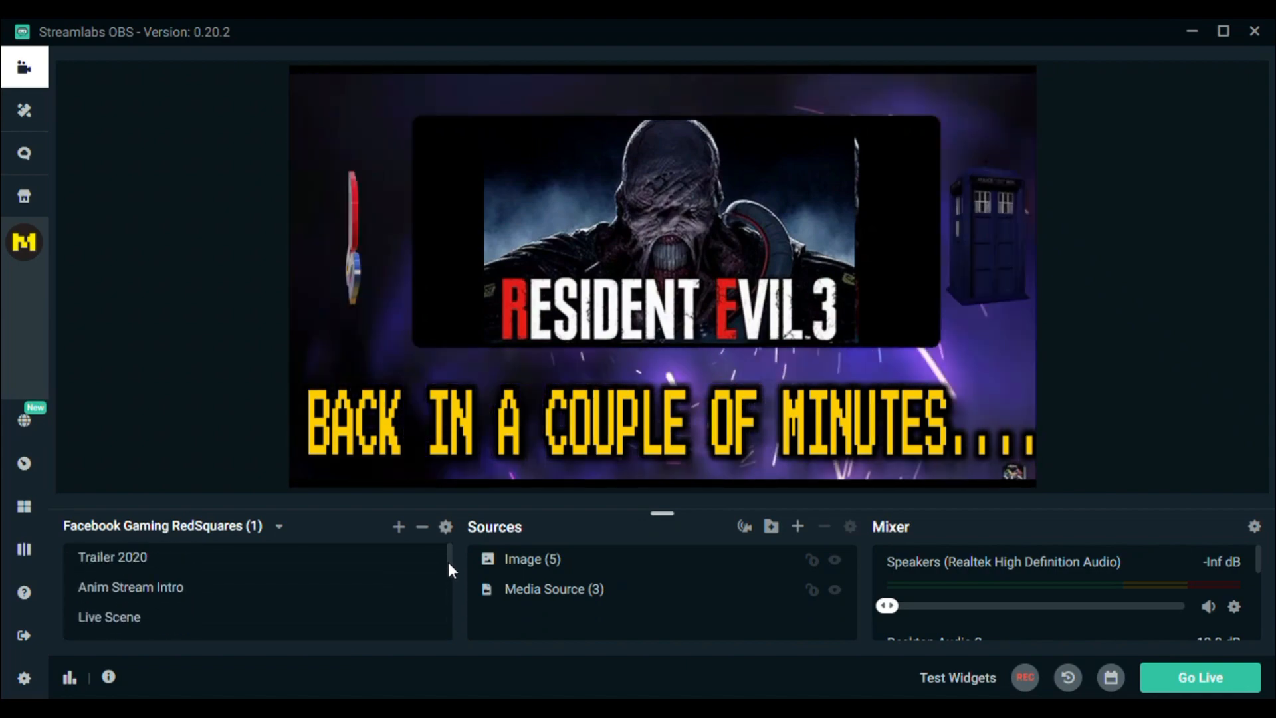
click(147, 561)
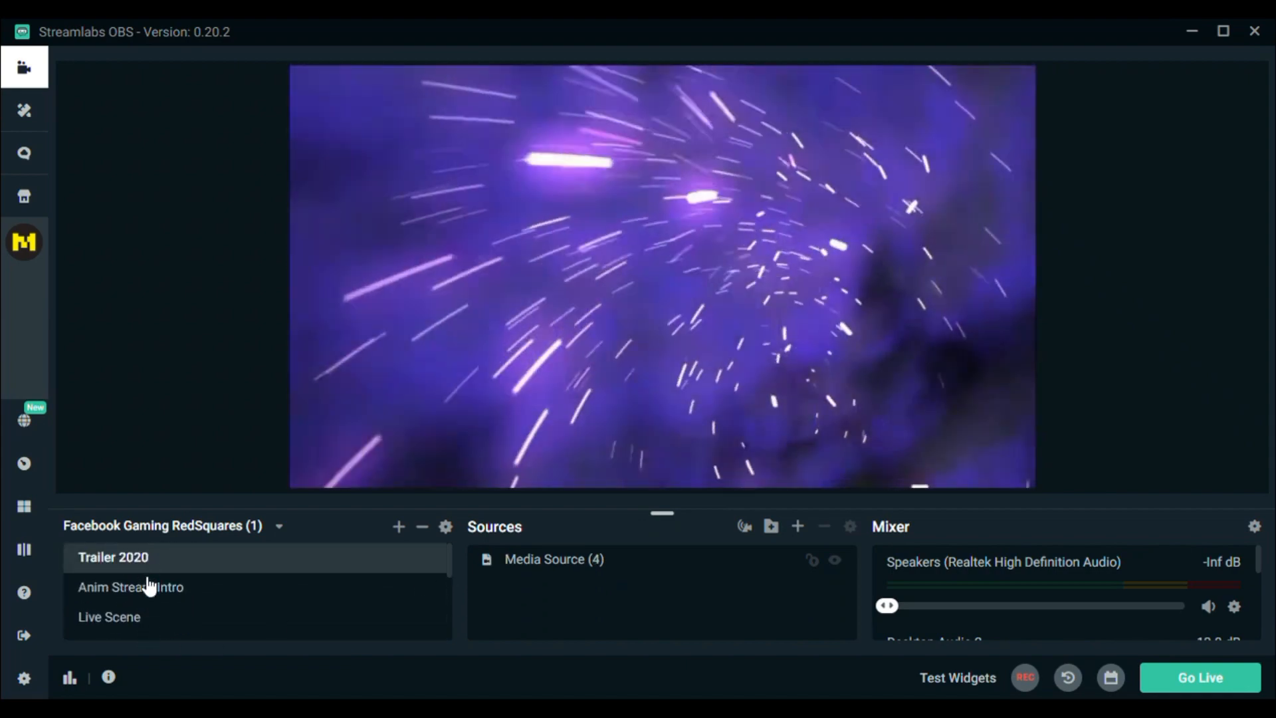
click(149, 589)
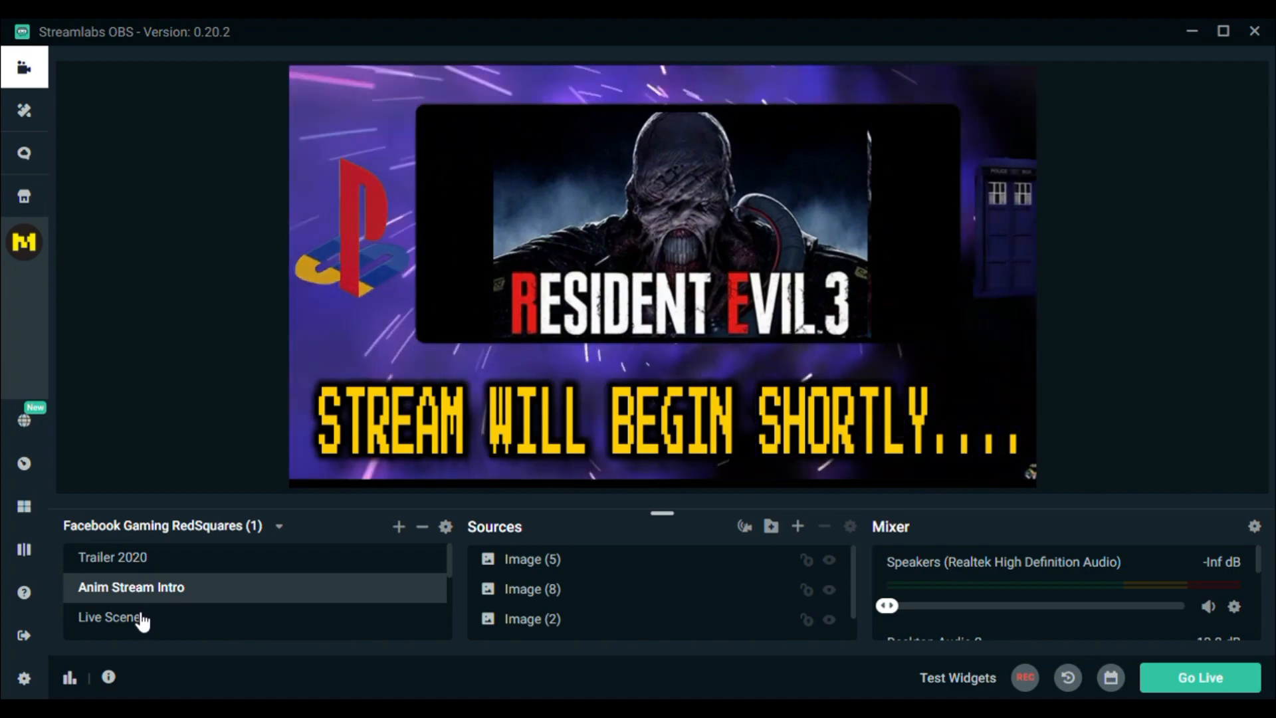
click(138, 618)
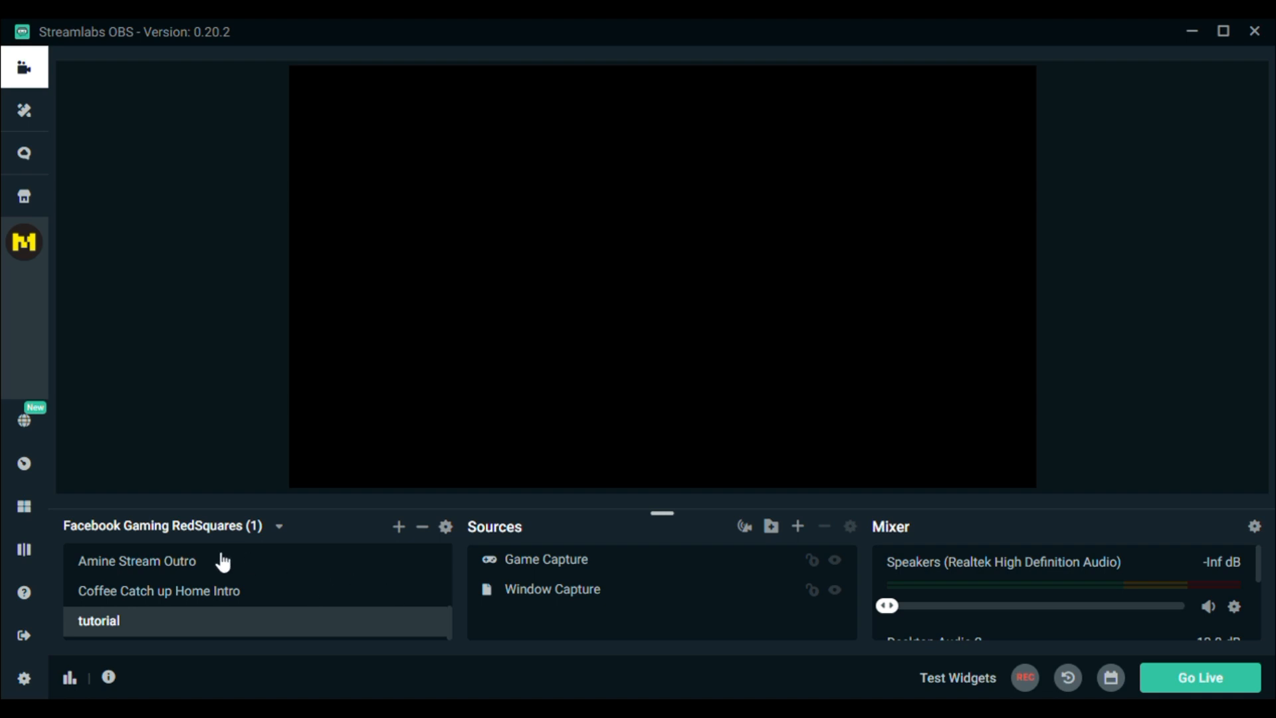
Step: Preview the Amine Stream Outro and Coffee Catch up Home Intro scenes, ending on the tutorial scene
click(198, 566)
click(203, 595)
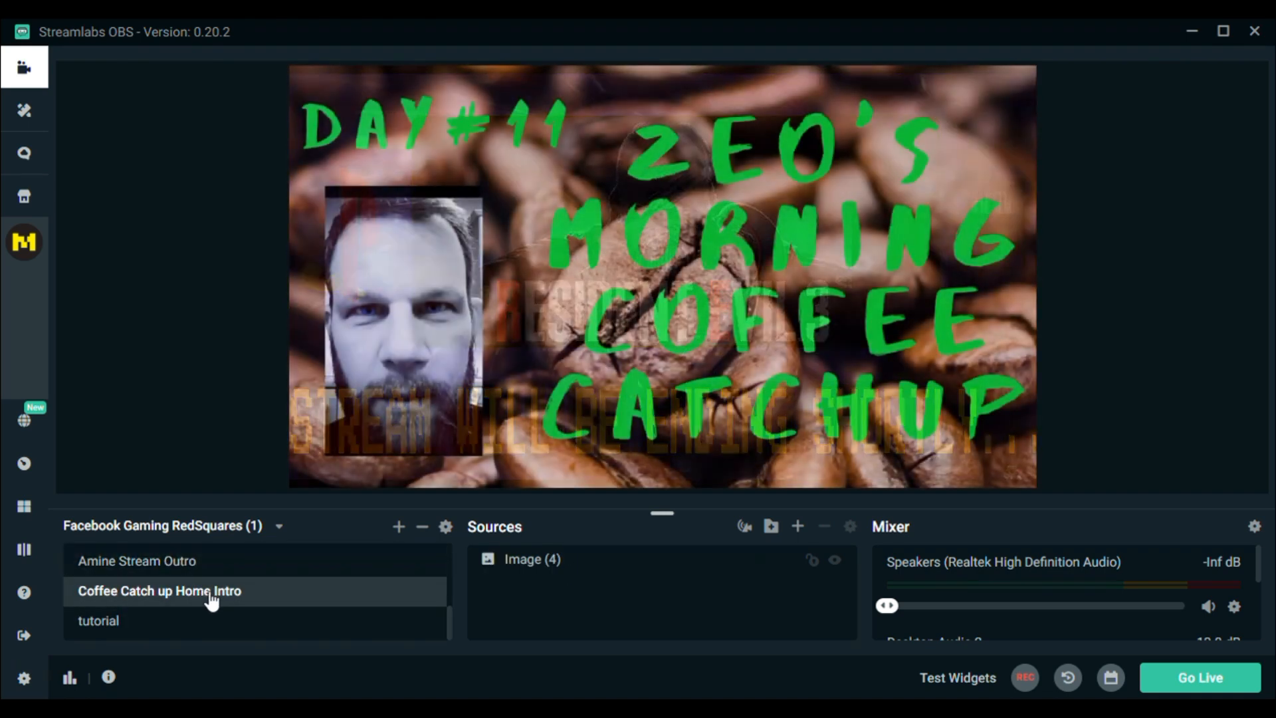
click(307, 626)
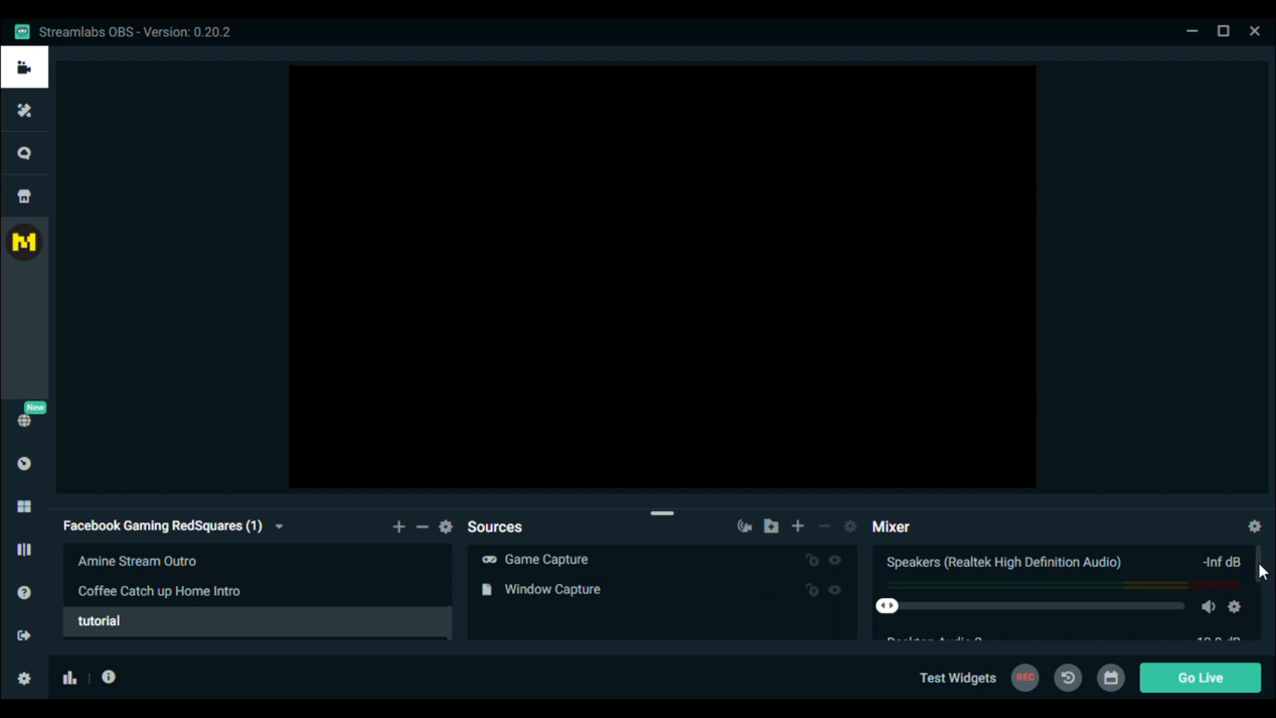
Step: Add a new scene named Tutorial to the scene collection
mouse_move(1260, 566)
mouse_down()
mouse_move(1256, 630)
mouse_move(1259, 554)
mouse_up()
click(399, 527)
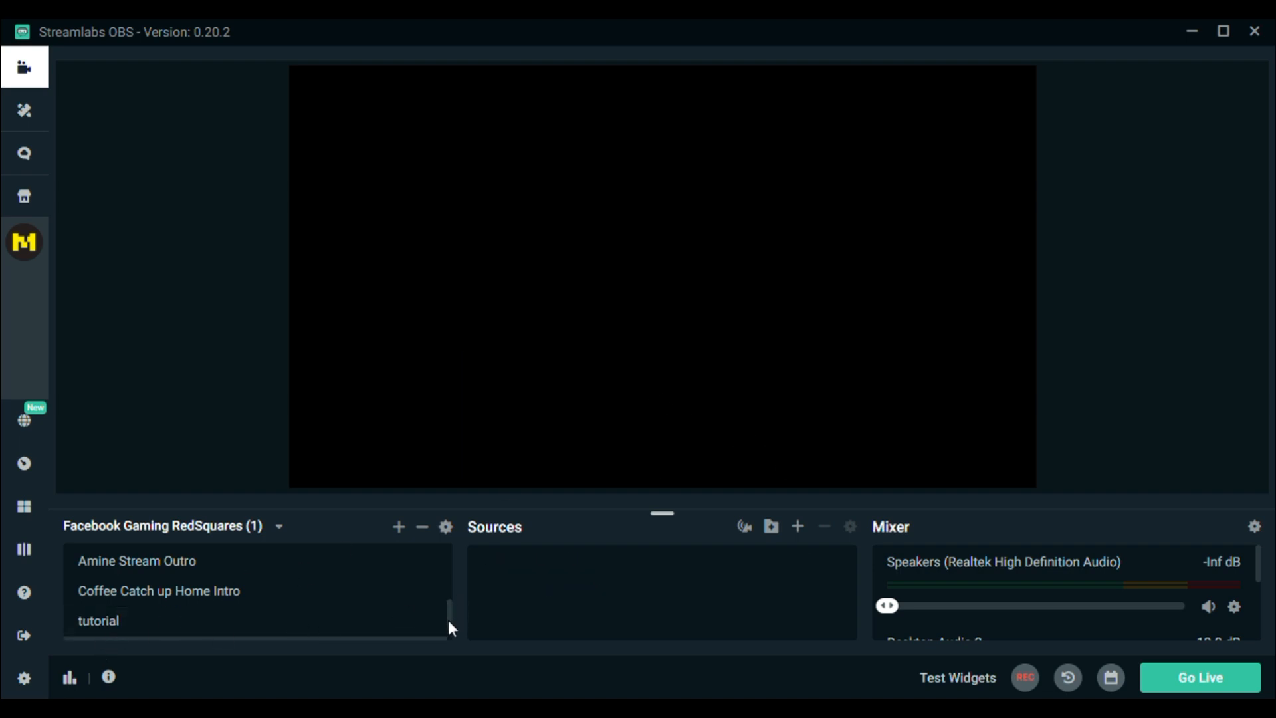
drag(451, 632, 449, 641)
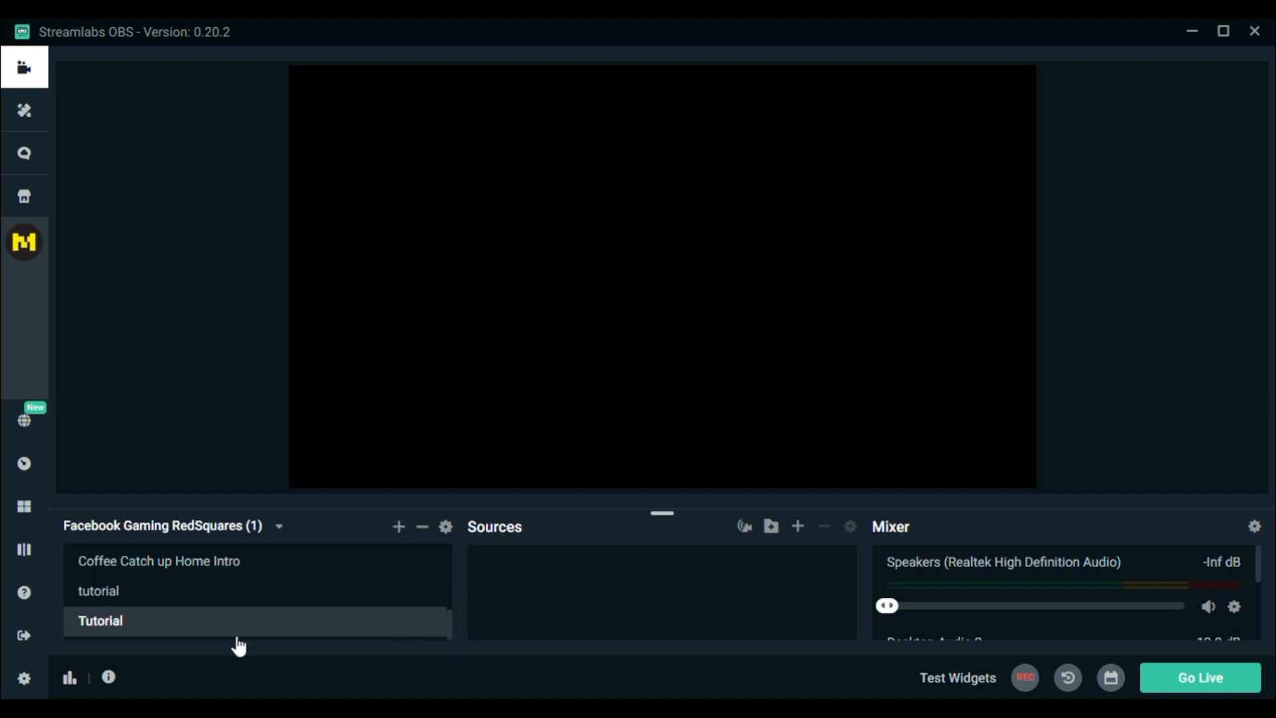
Step: Remove the older lowercase "tutorial" scene and delete Media Source (4) from the active scene
click(118, 601)
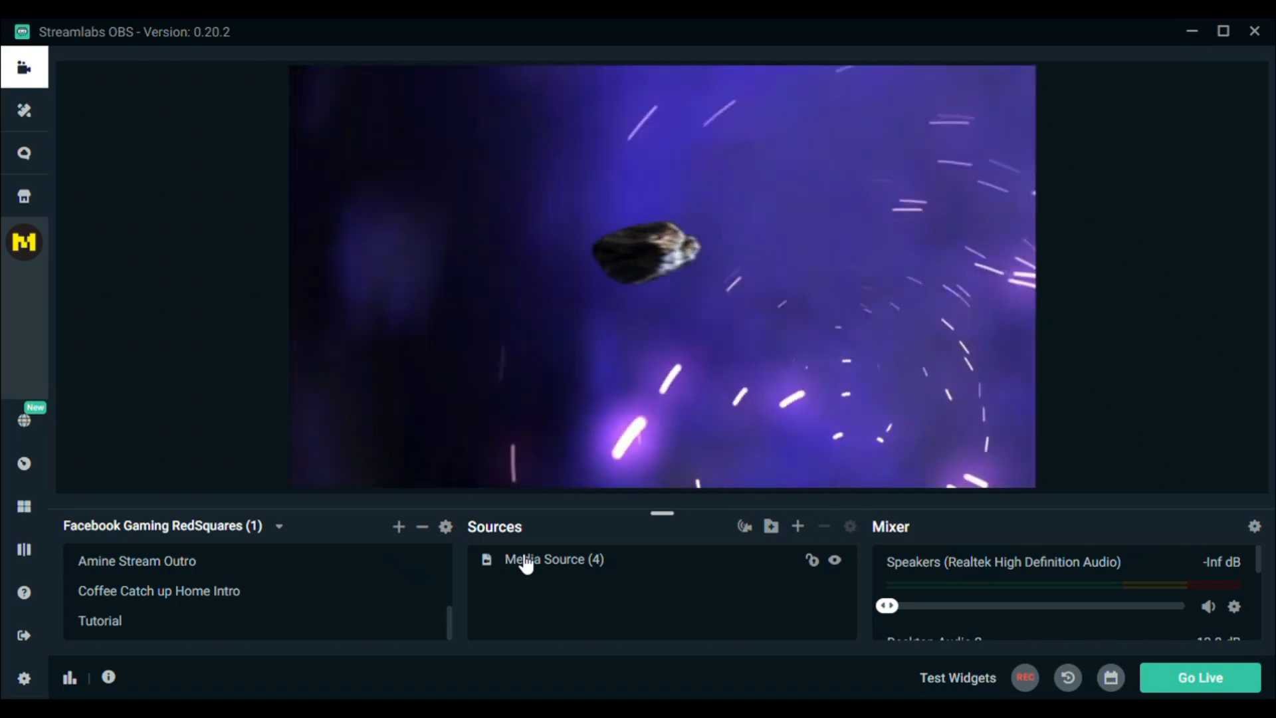
click(529, 564)
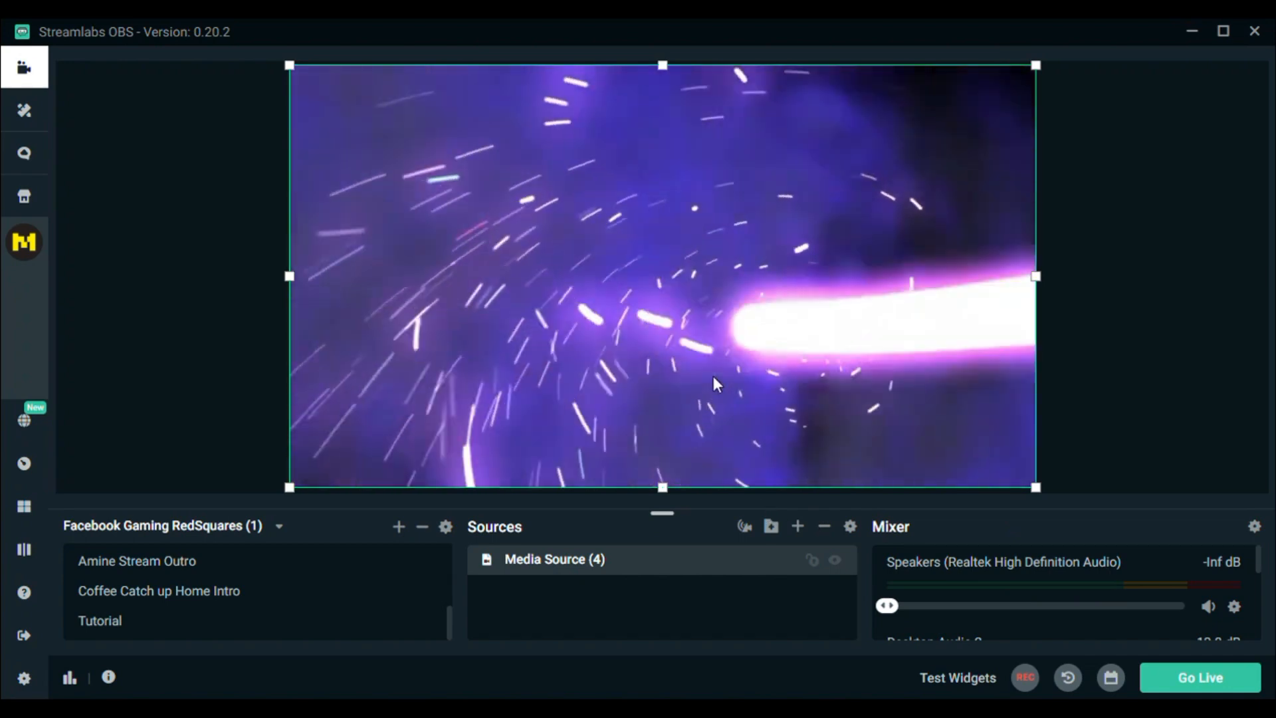
key(Delete)
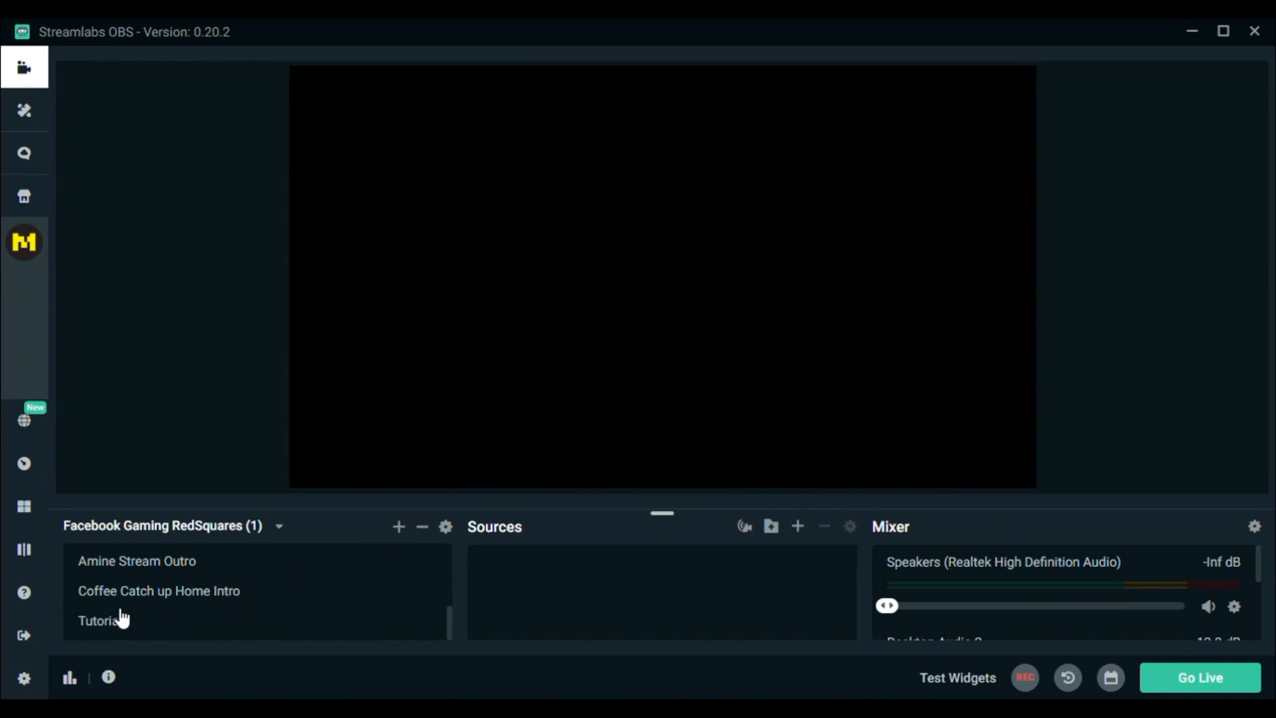
Step: Add a Game Capture source and a Window Capture source to the Tutorial scene
click(116, 623)
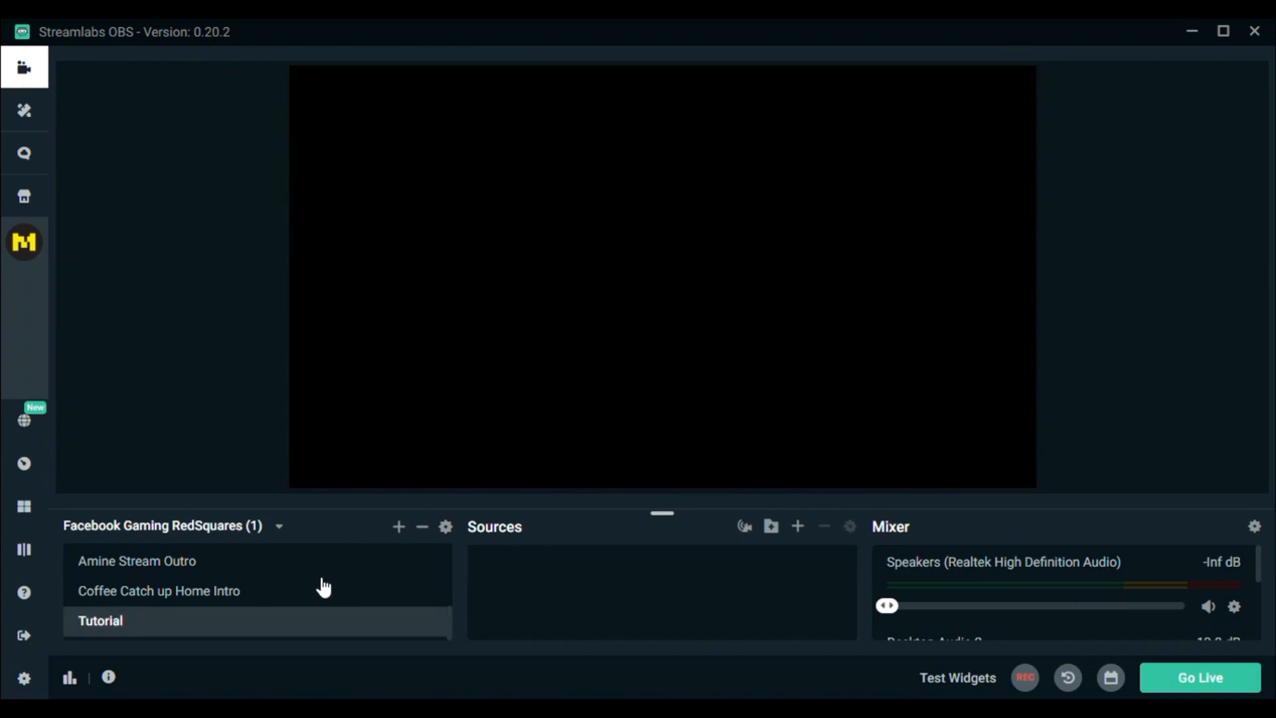
click(799, 528)
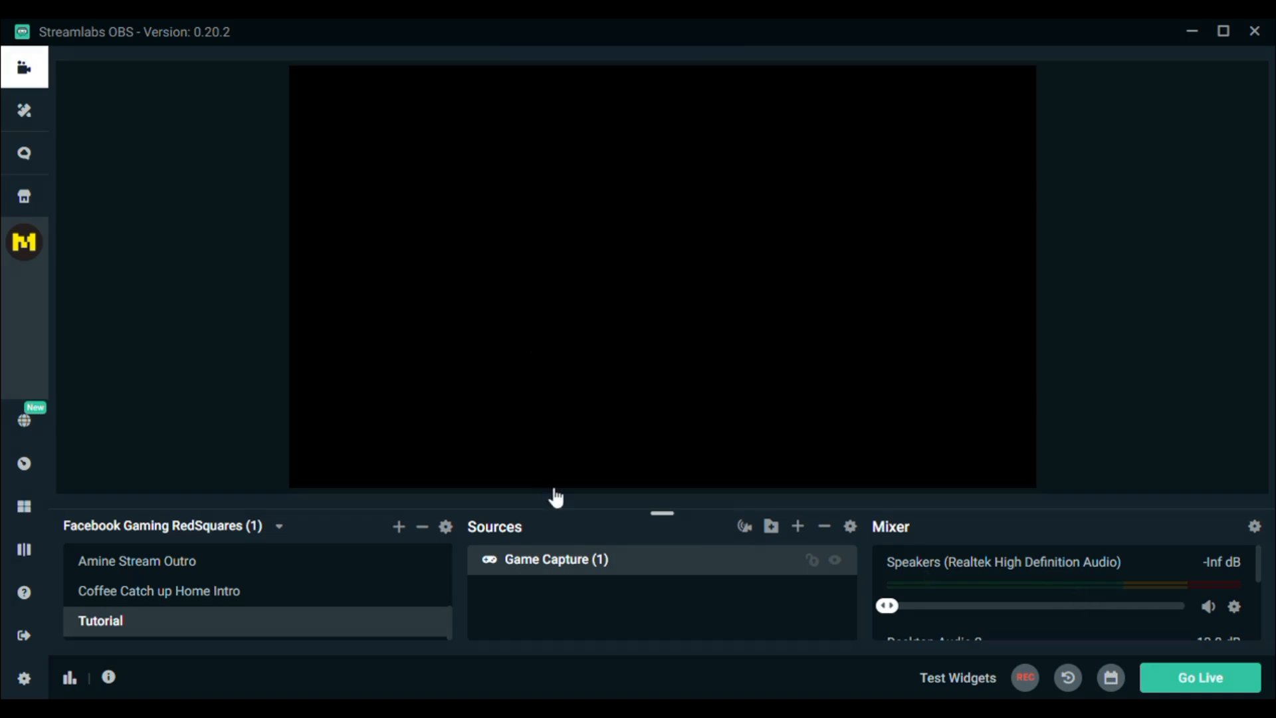
click(865, 492)
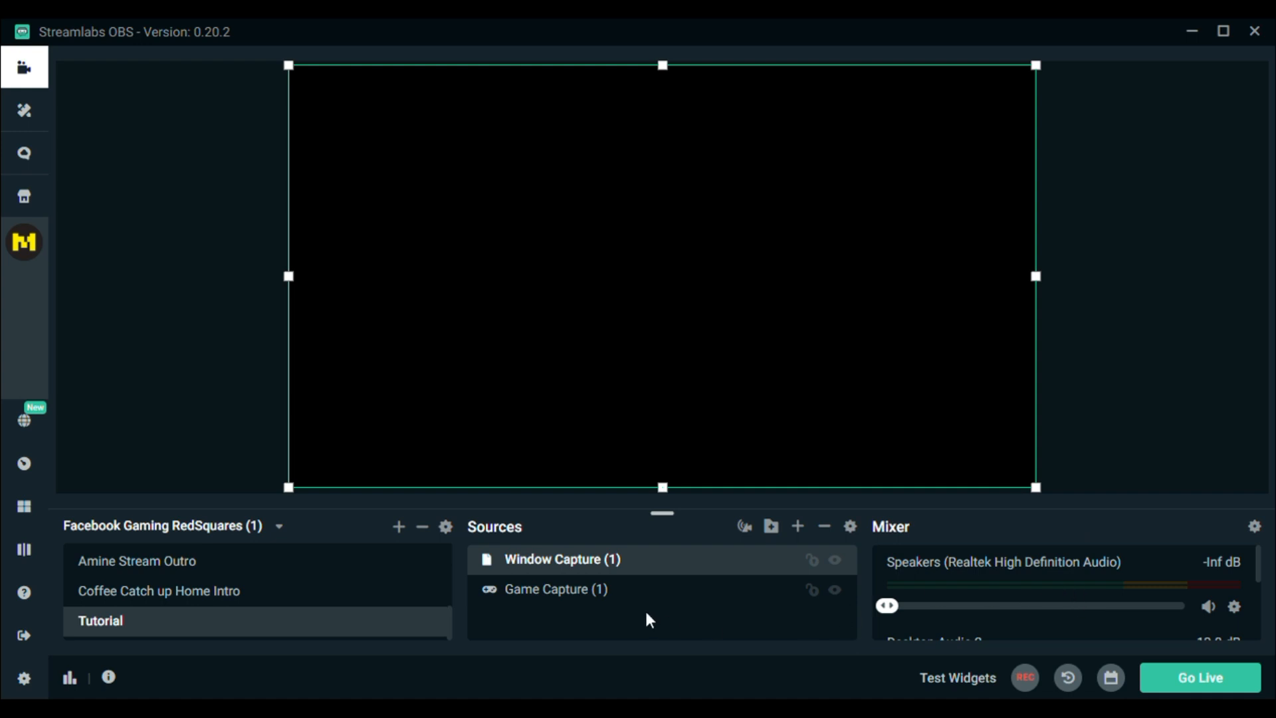
Step: Select Game Capture (1) and Window Capture (1) in turn to check each source in the preview
click(613, 597)
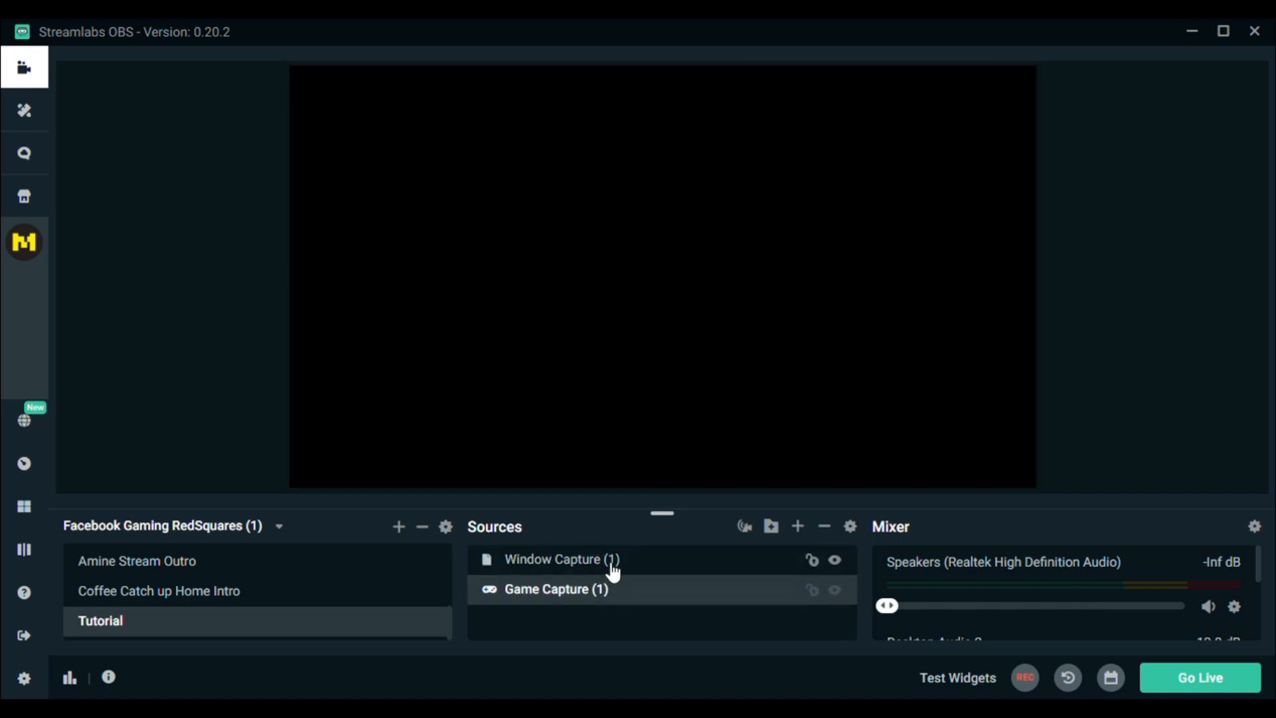
click(609, 566)
click(610, 597)
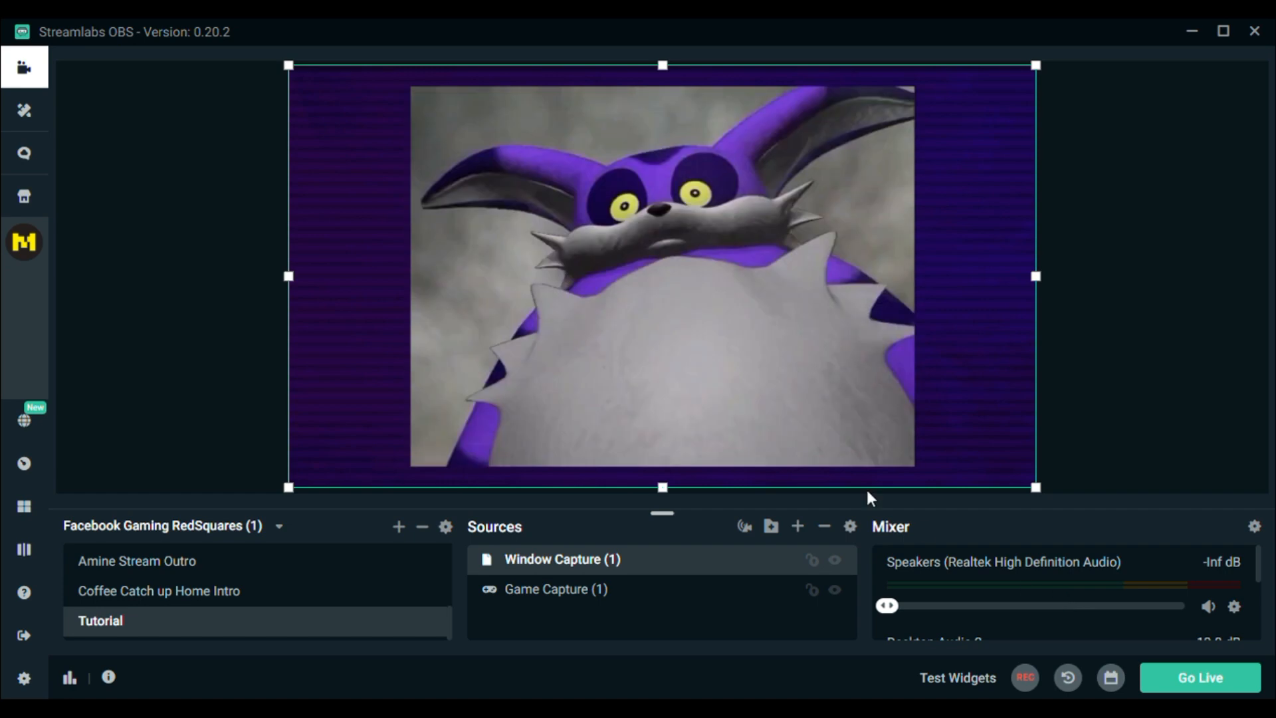
click(583, 596)
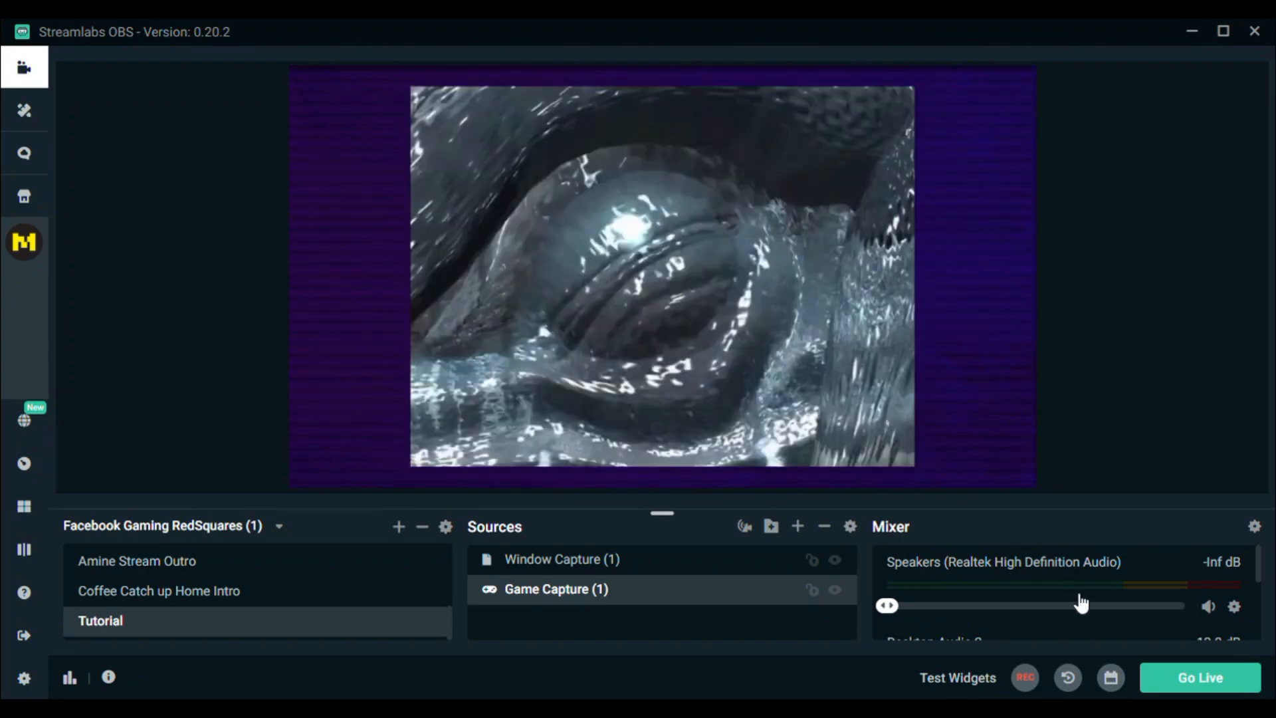
click(598, 564)
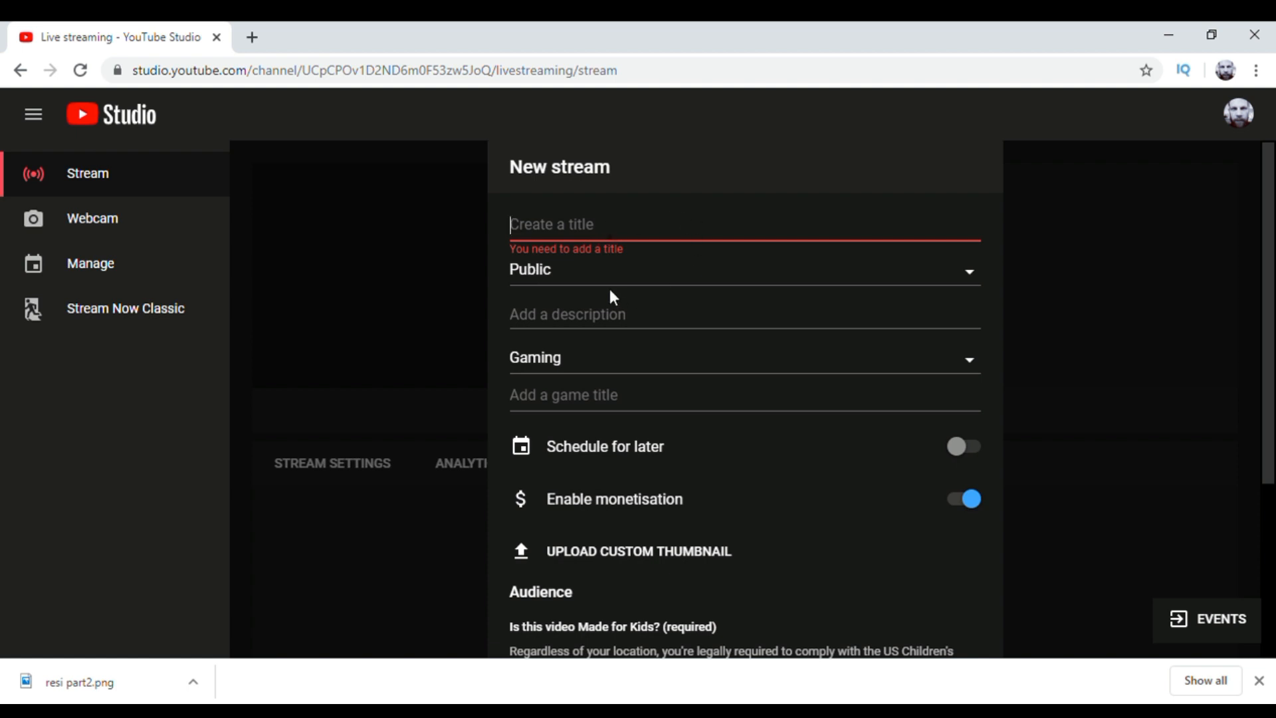
Step: Switch to YouTube Studio and set the new stream's visibility to Public
click(975, 284)
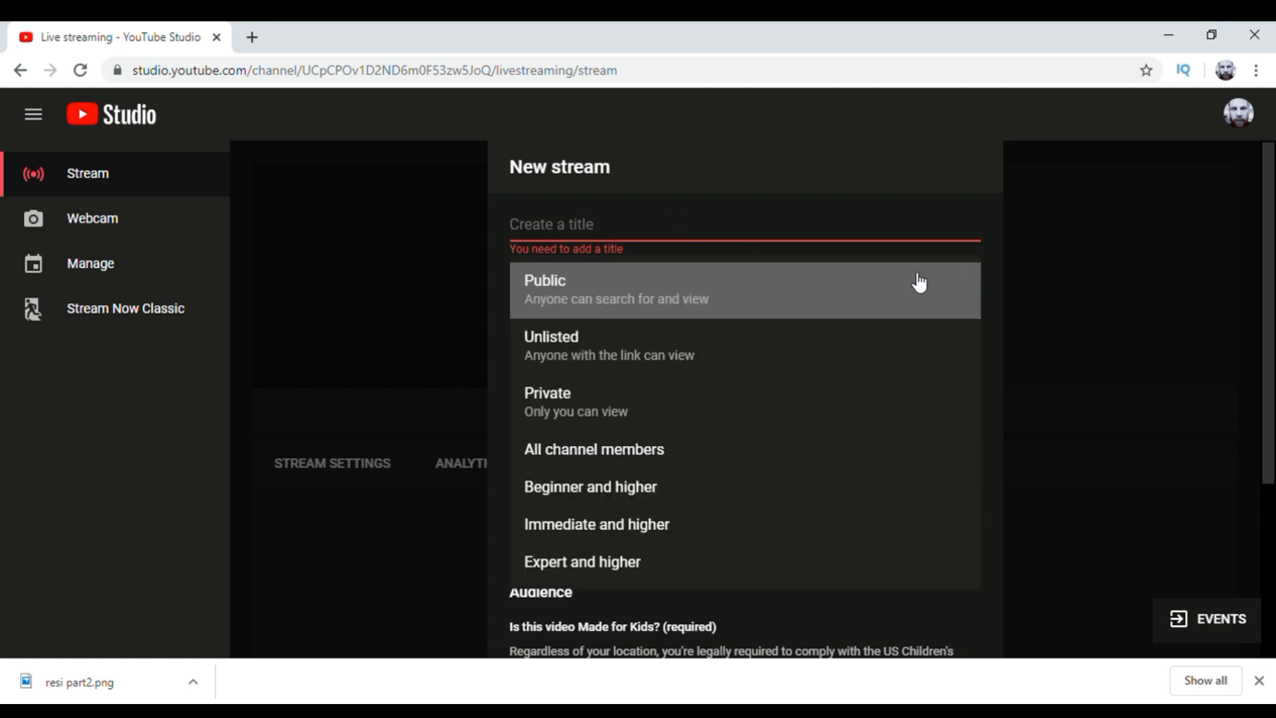
click(604, 295)
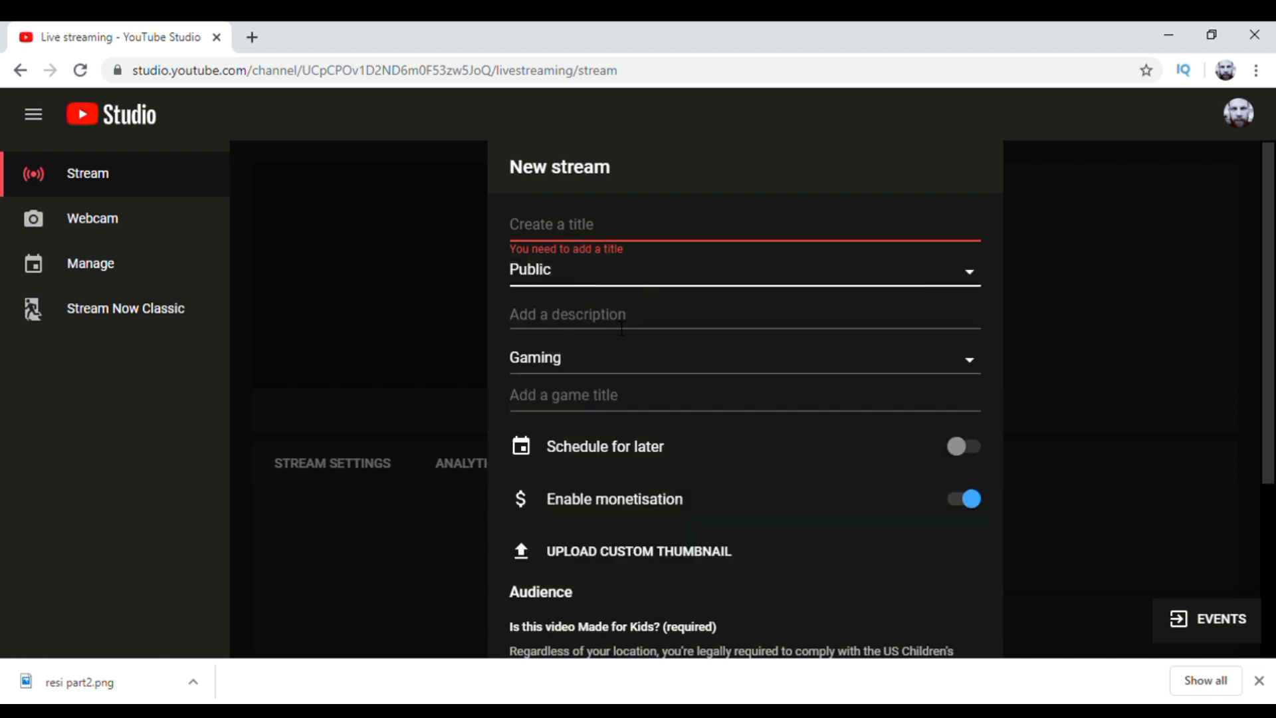
Step: Choose the Gaming category for the new stream and pick Silent Hill (1999) as its game title
click(971, 369)
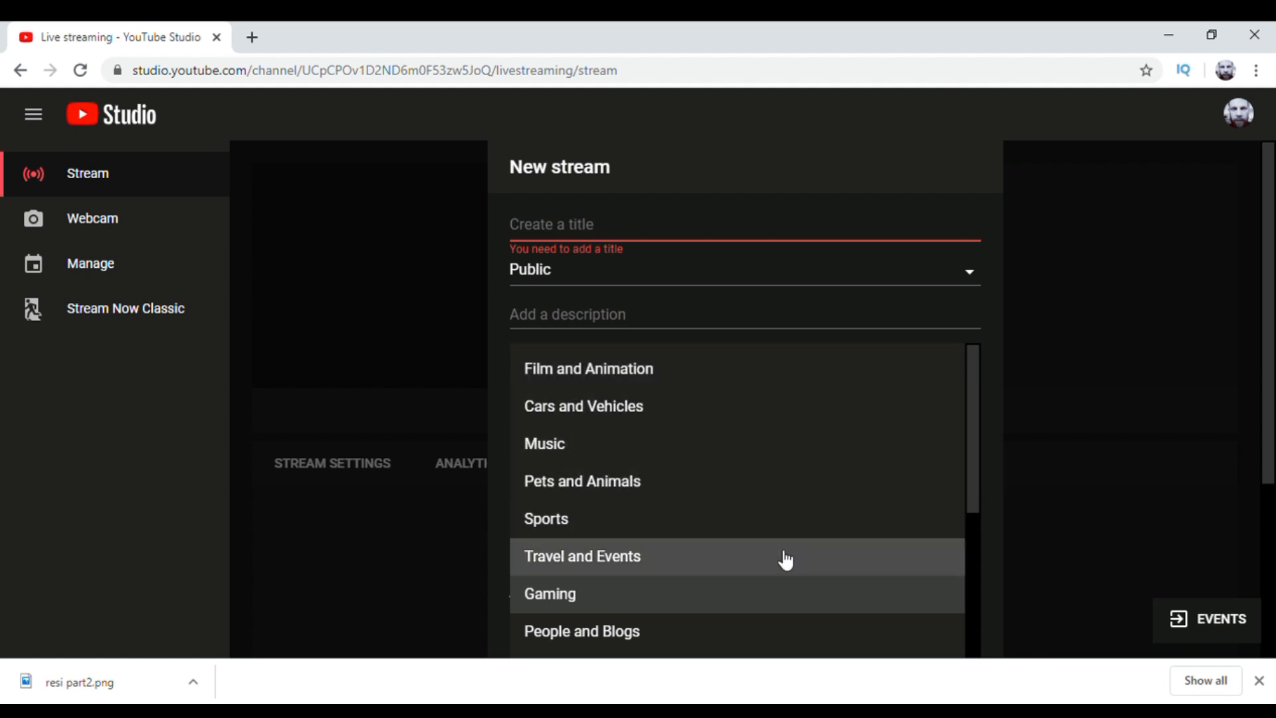
click(755, 598)
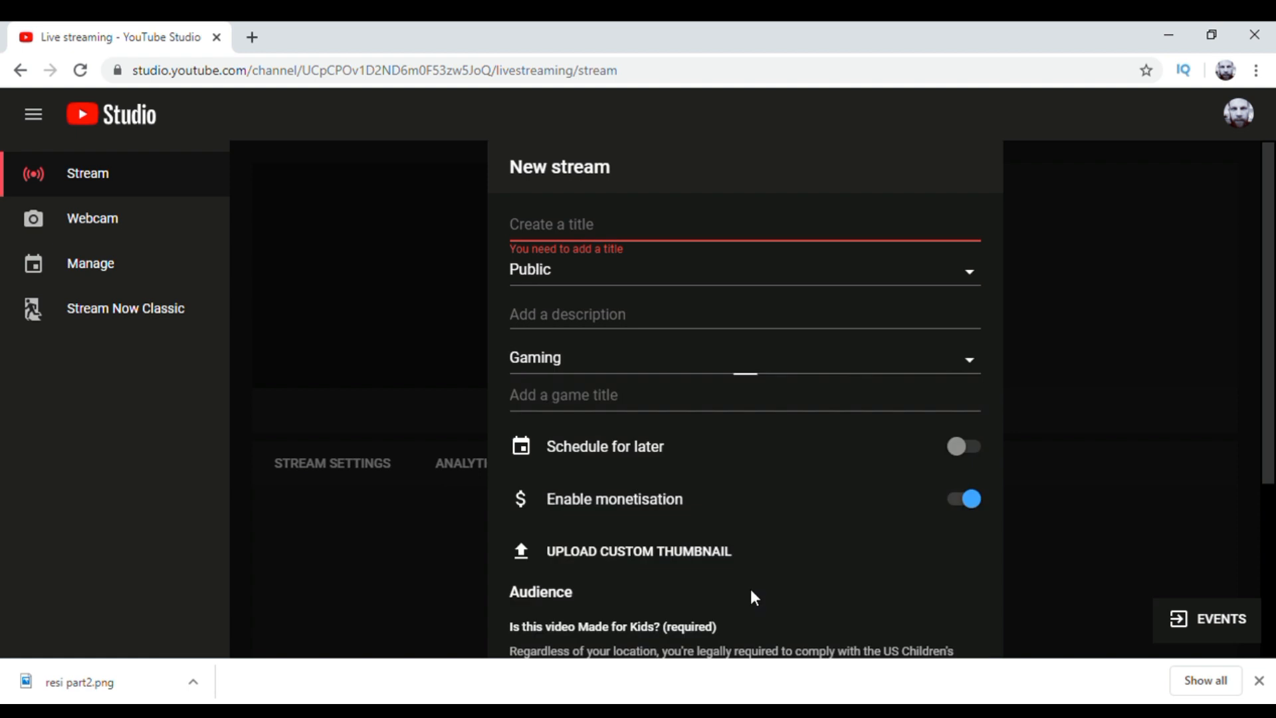
click(790, 399)
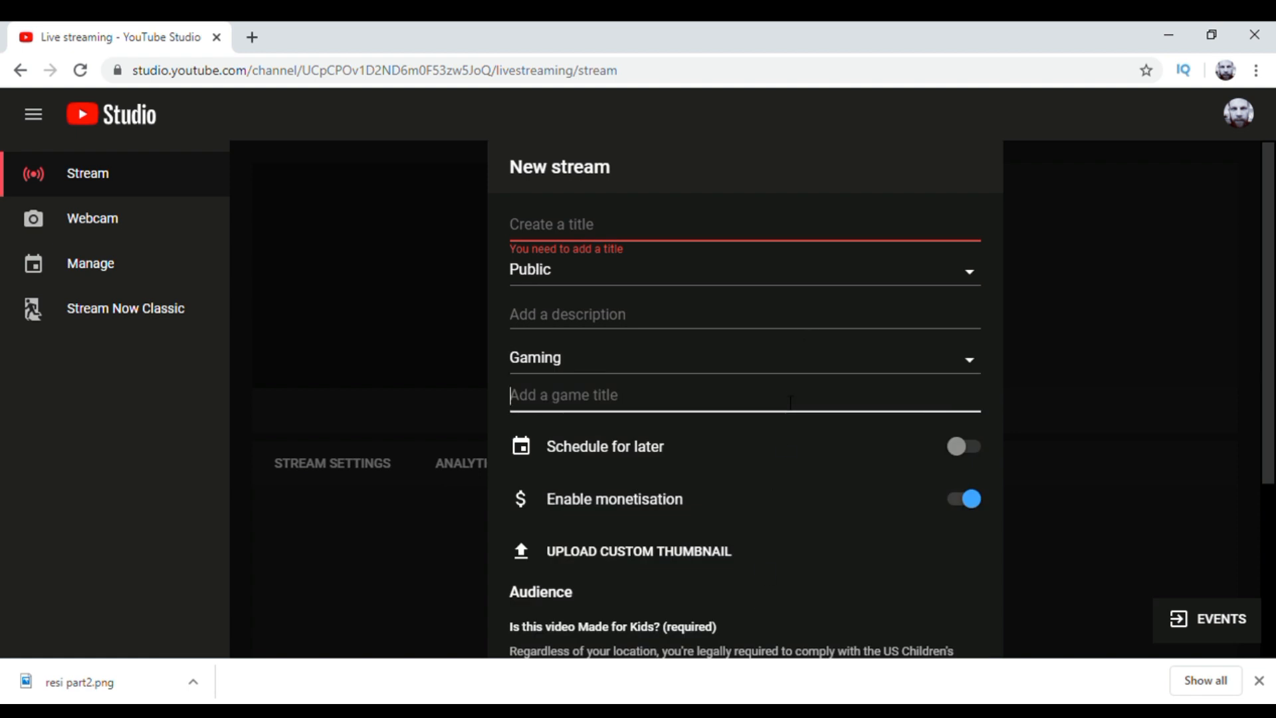
text(andndnd)
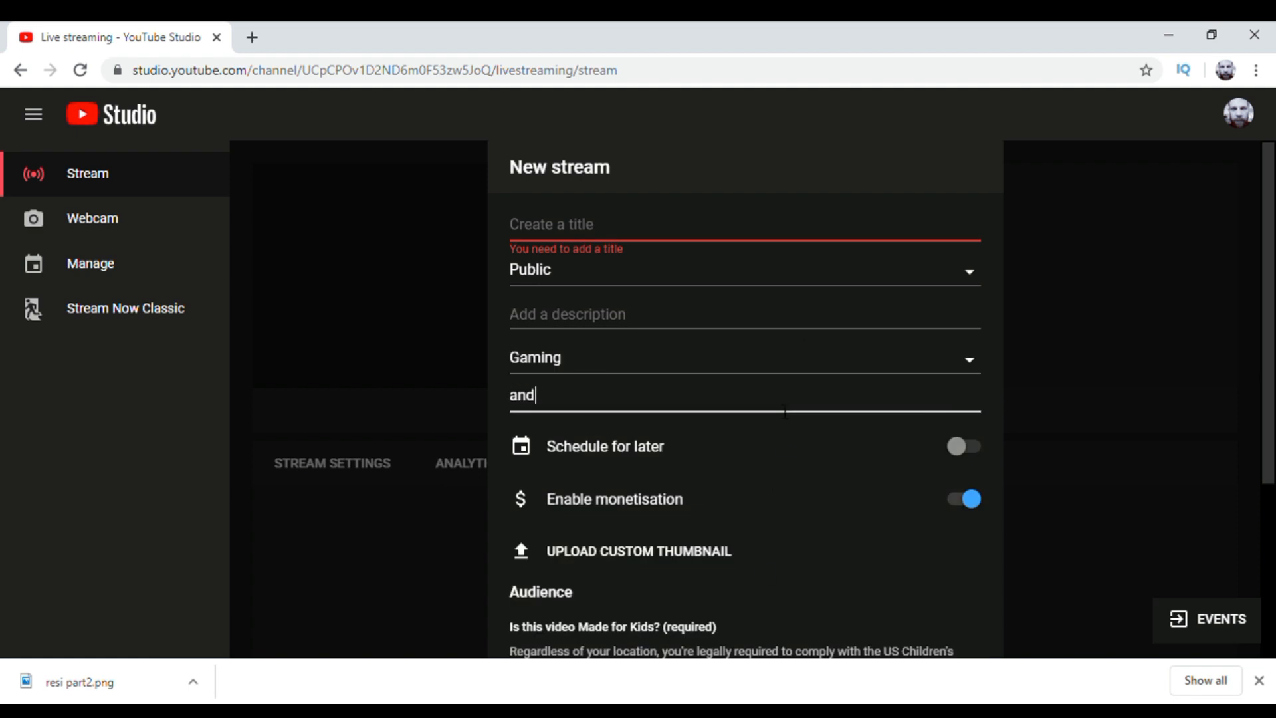
key(BackSpace)
key(BackSpace)
key(BackSpace)
key(BackSpace)
key(BackSpace)
key(BackSpace)
key(BackSpace)
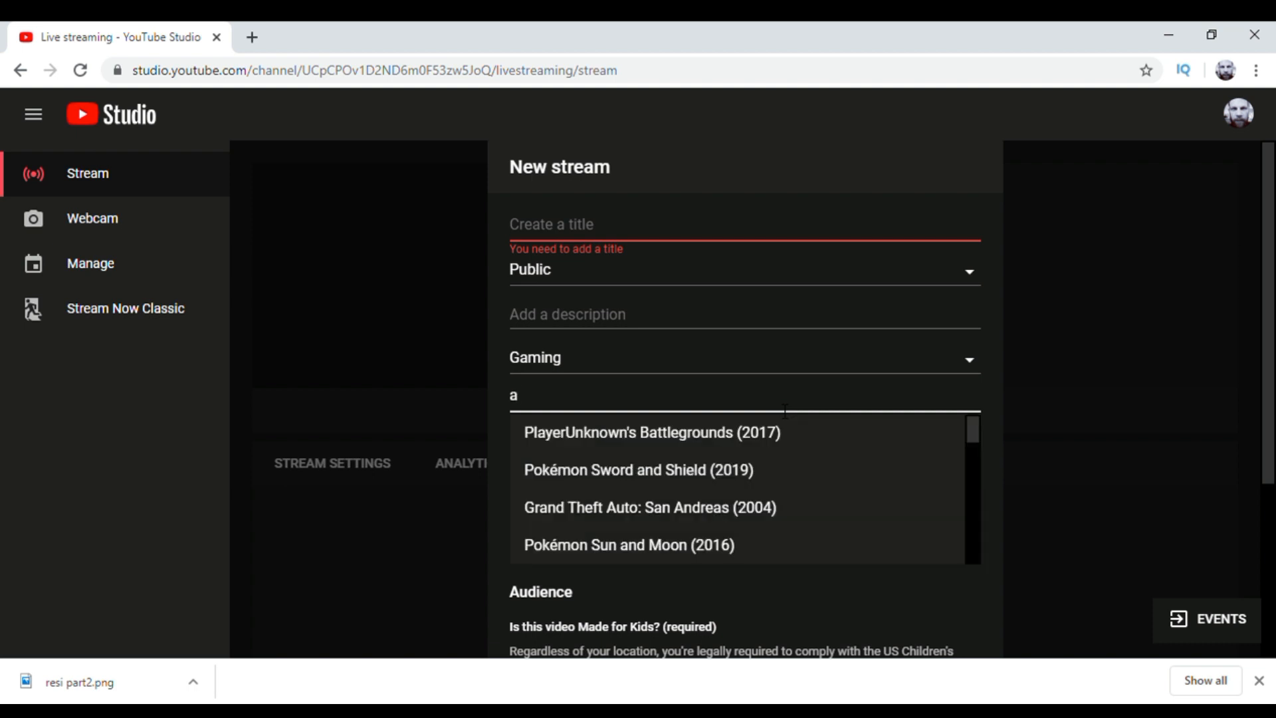
text(silent)
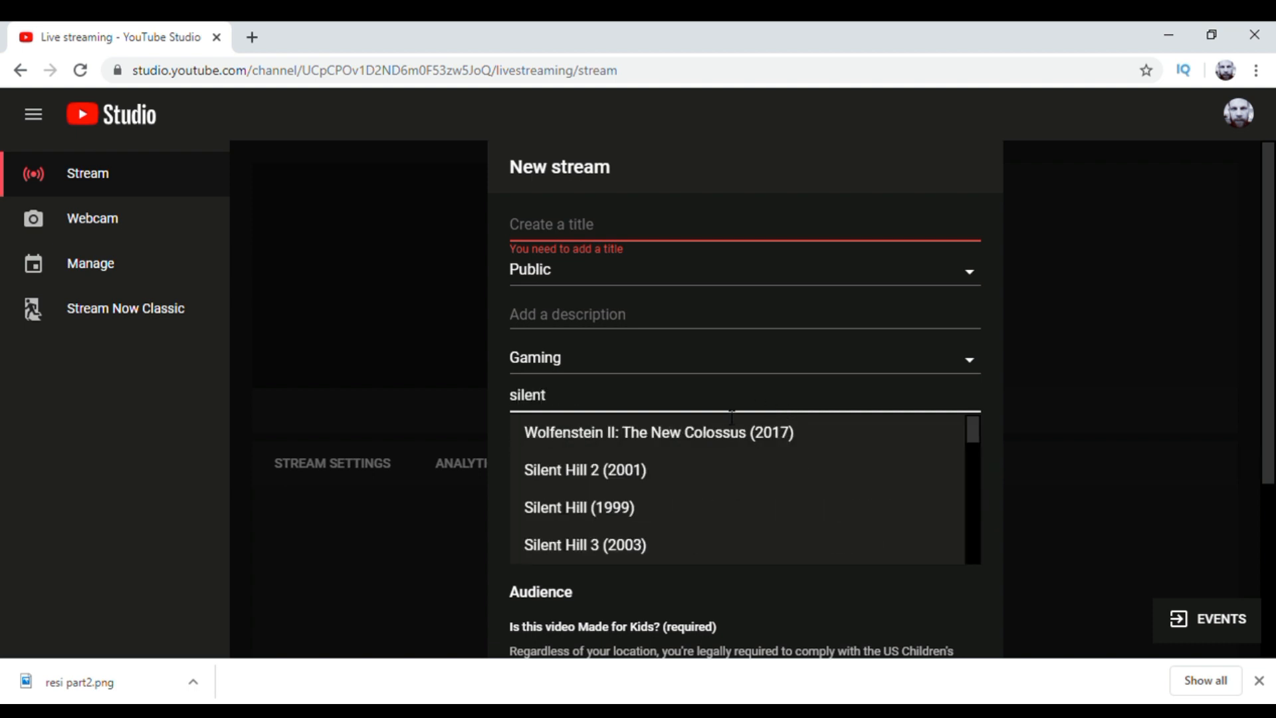
click(646, 512)
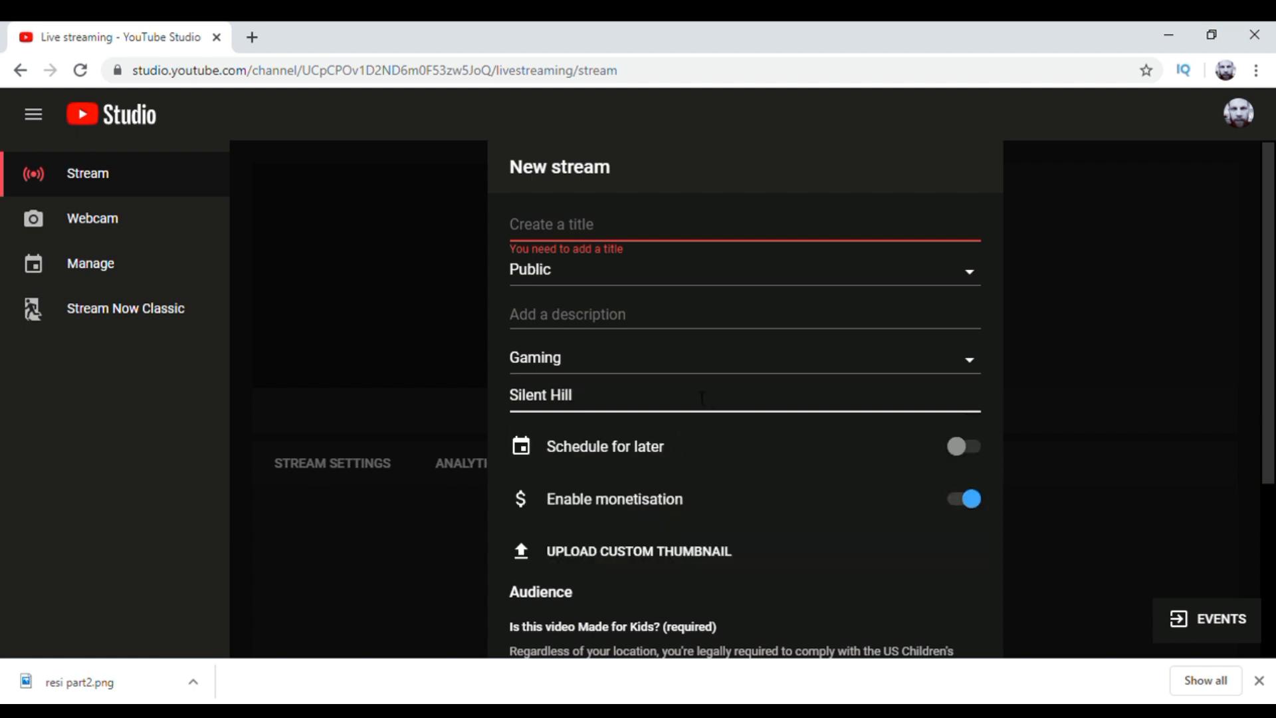
Step: Clear the game title and switch Schedule for later on and back off
key(BackSpace)
key(BackSpace)
key(BackSpace)
key(BackSpace)
key(BackSpace)
key(BackSpace)
key(BackSpace)
key(BackSpace)
key(BackSpace)
key(BackSpace)
key(BackSpace)
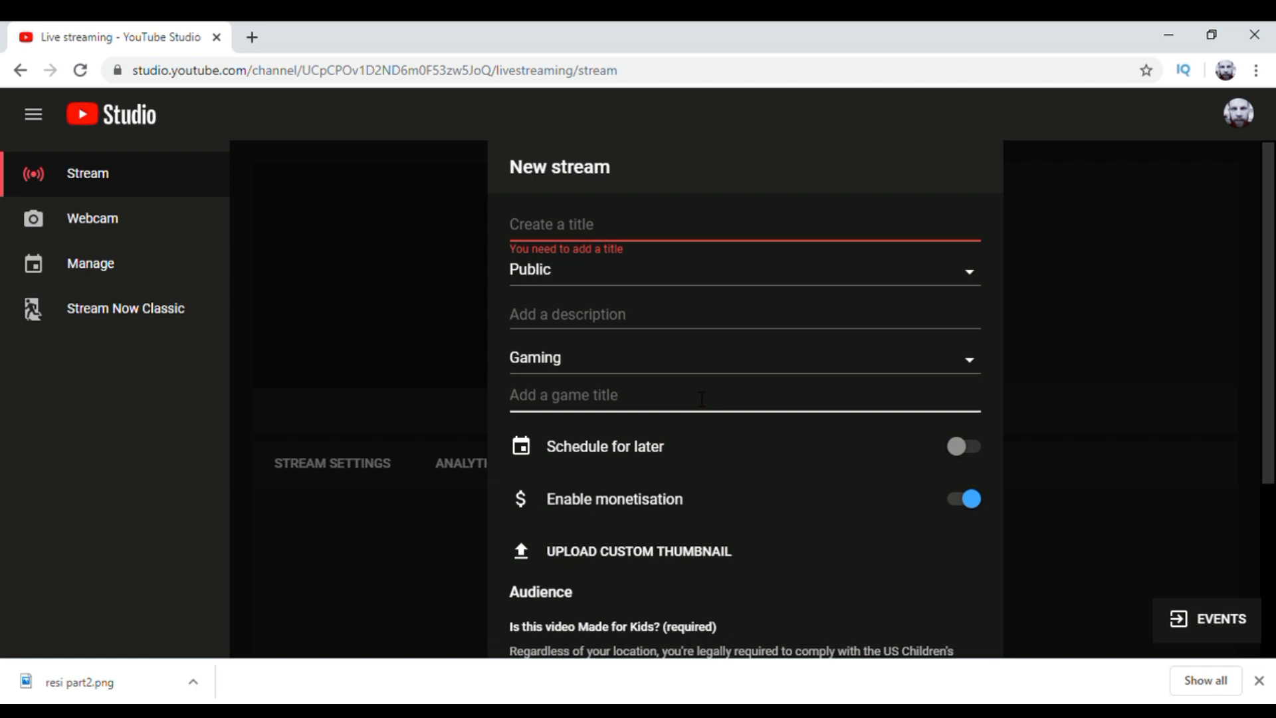
click(967, 448)
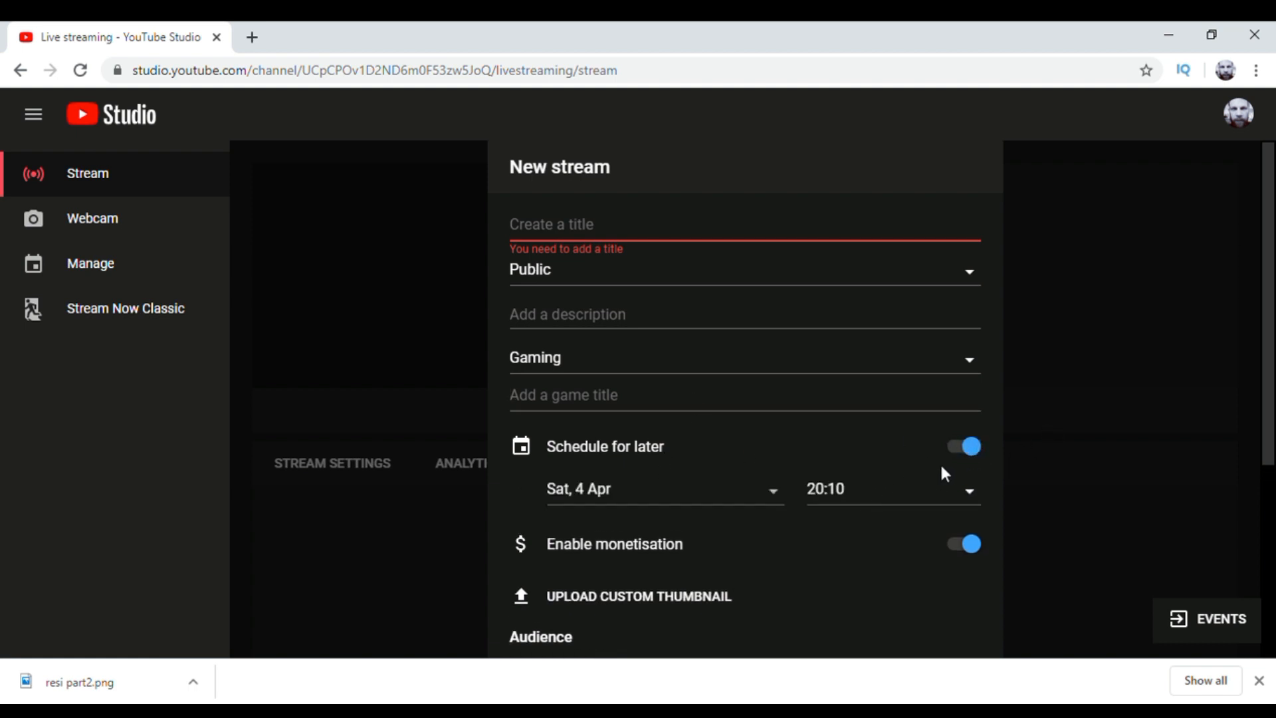
click(981, 454)
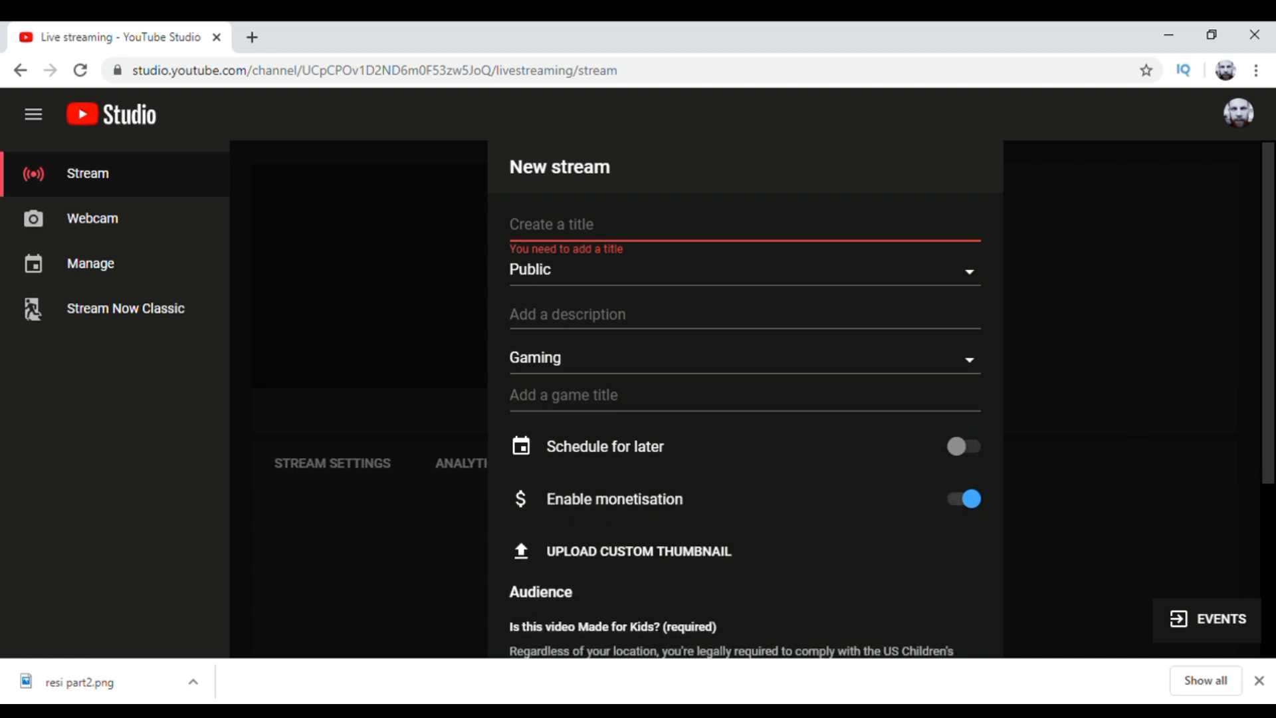
Step: Upload the GoldenEye cover image as the stream's custom thumbnail
drag(1268, 369, 1268, 450)
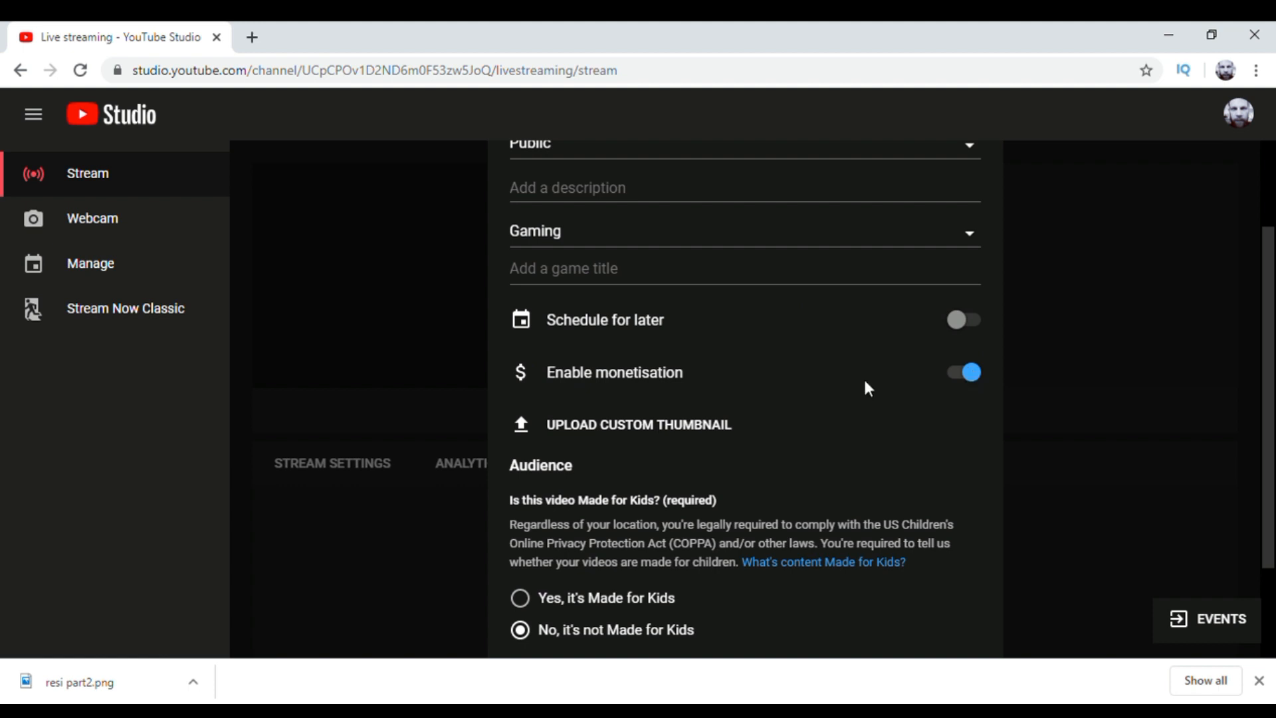
click(610, 436)
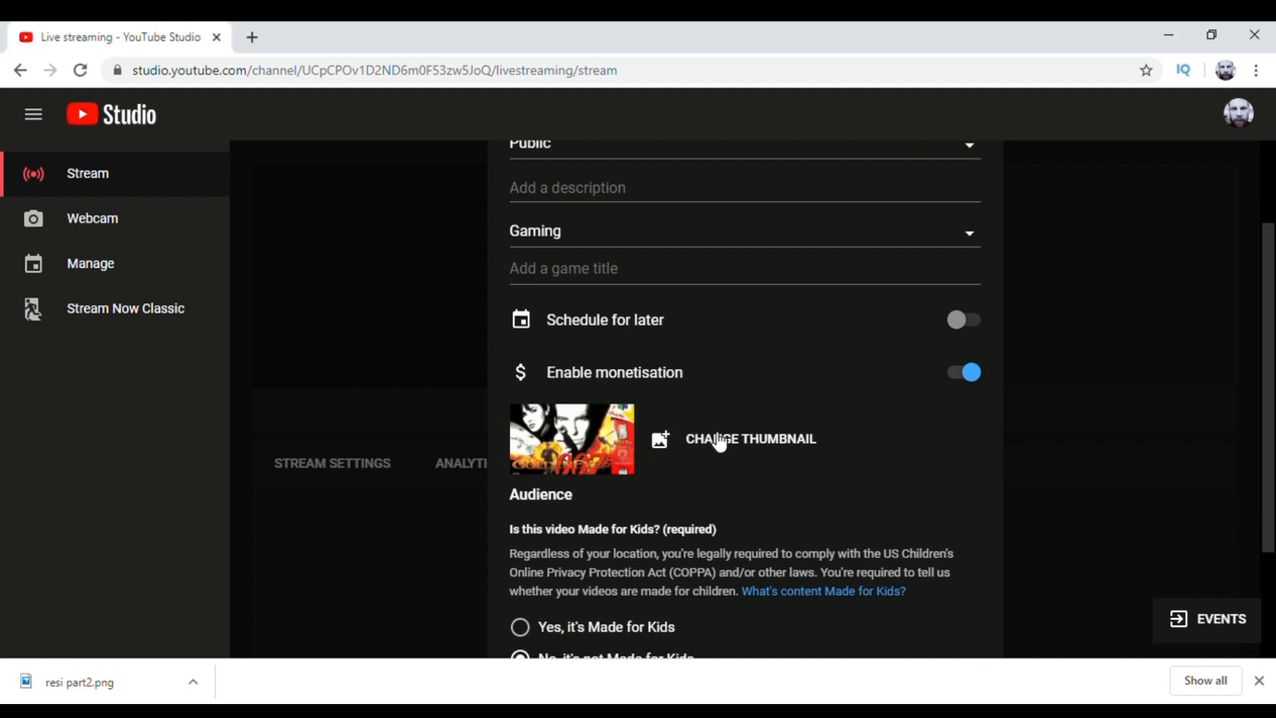
Step: Title the new stream "goldeneye" and create it
drag(1272, 354, 1268, 484)
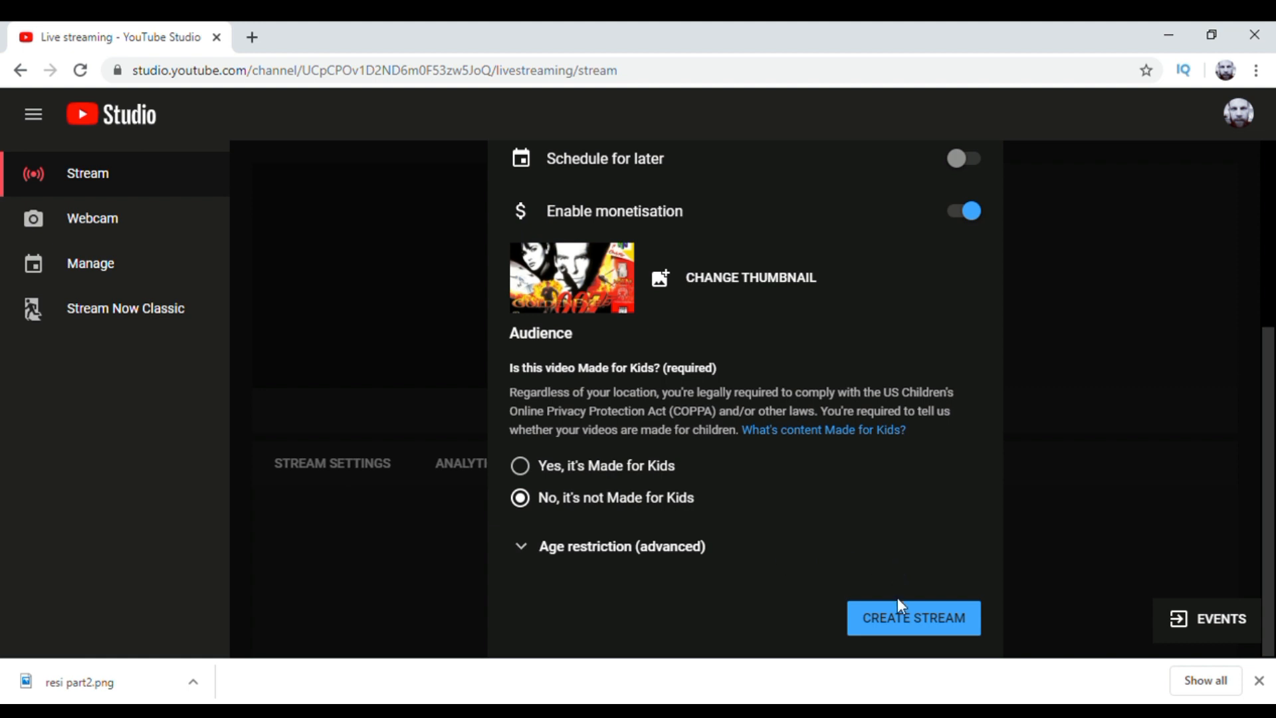
click(920, 621)
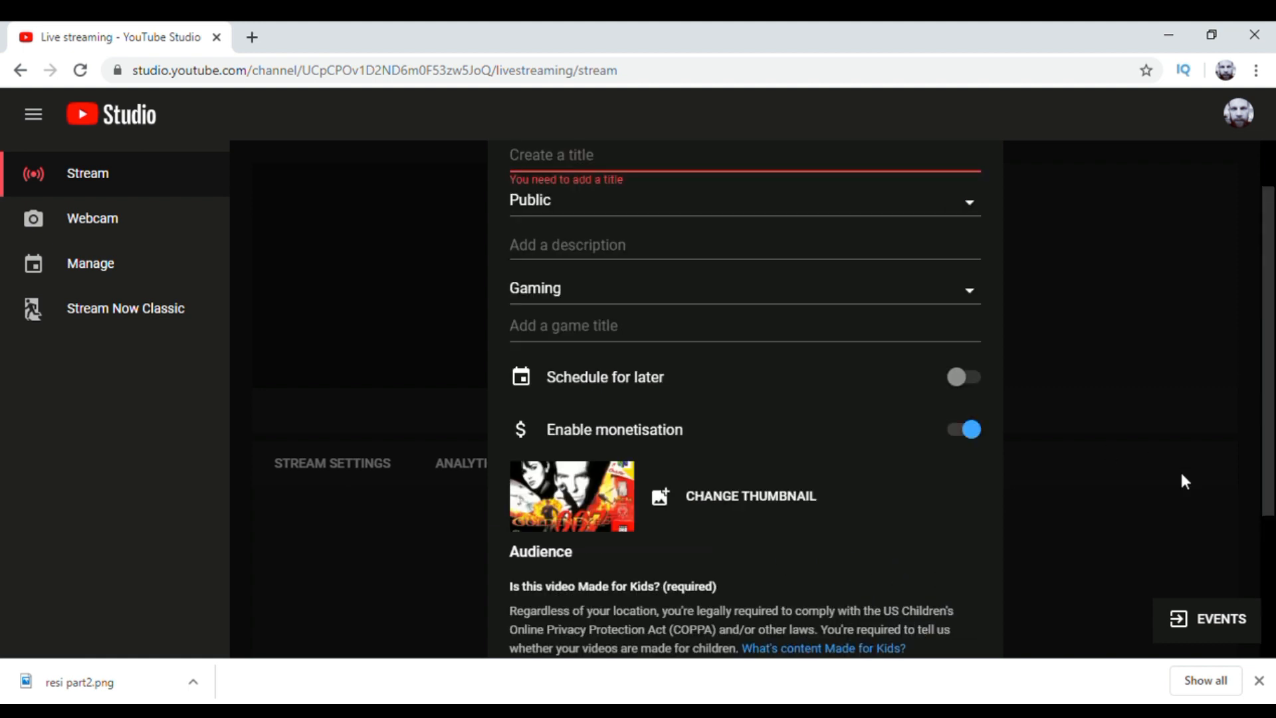
scroll(1246, 325, up, 1)
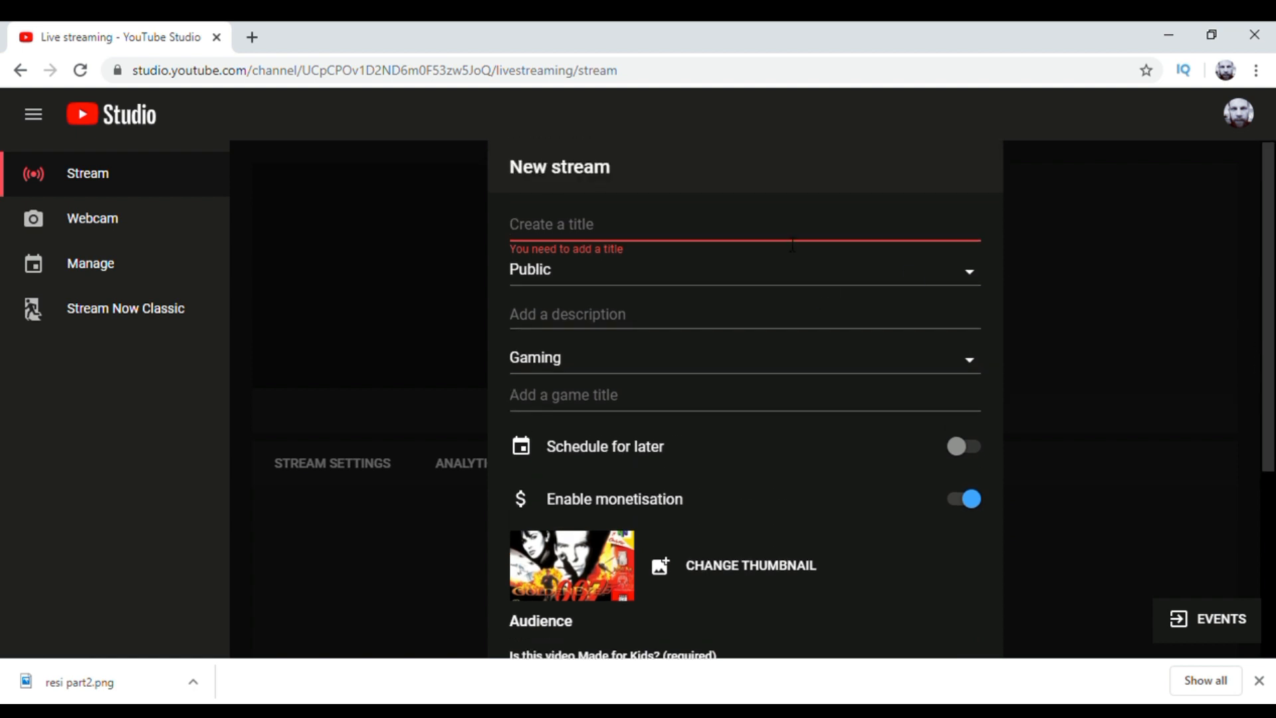
text(golden)
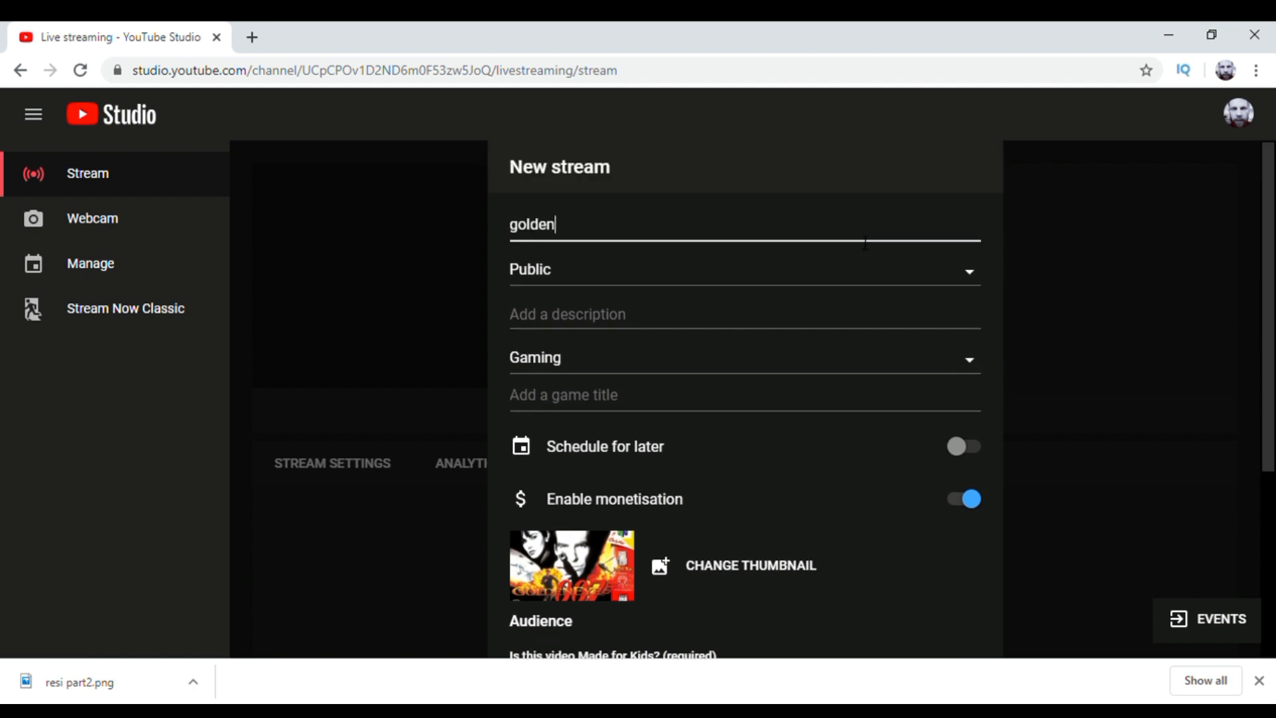
text(eye)
drag(1267, 332, 1269, 580)
click(927, 618)
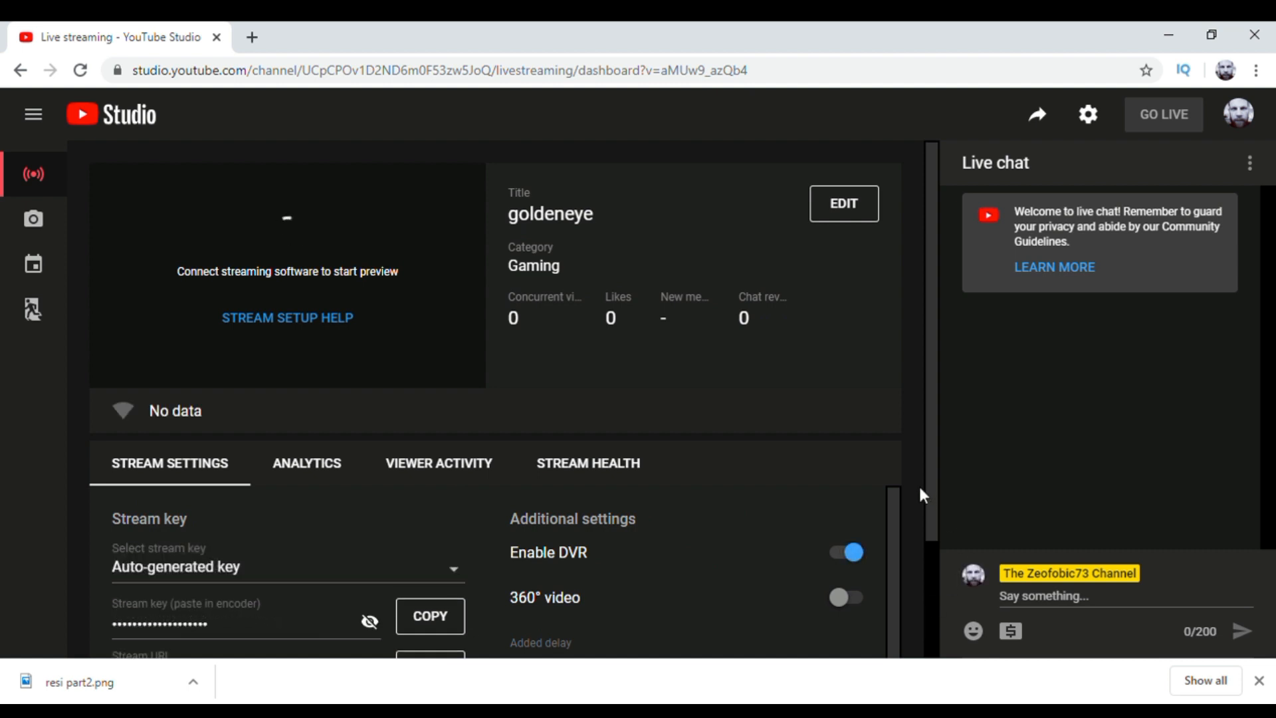
Step: Open the goldeneye stream's details for review and save them without edits
click(856, 211)
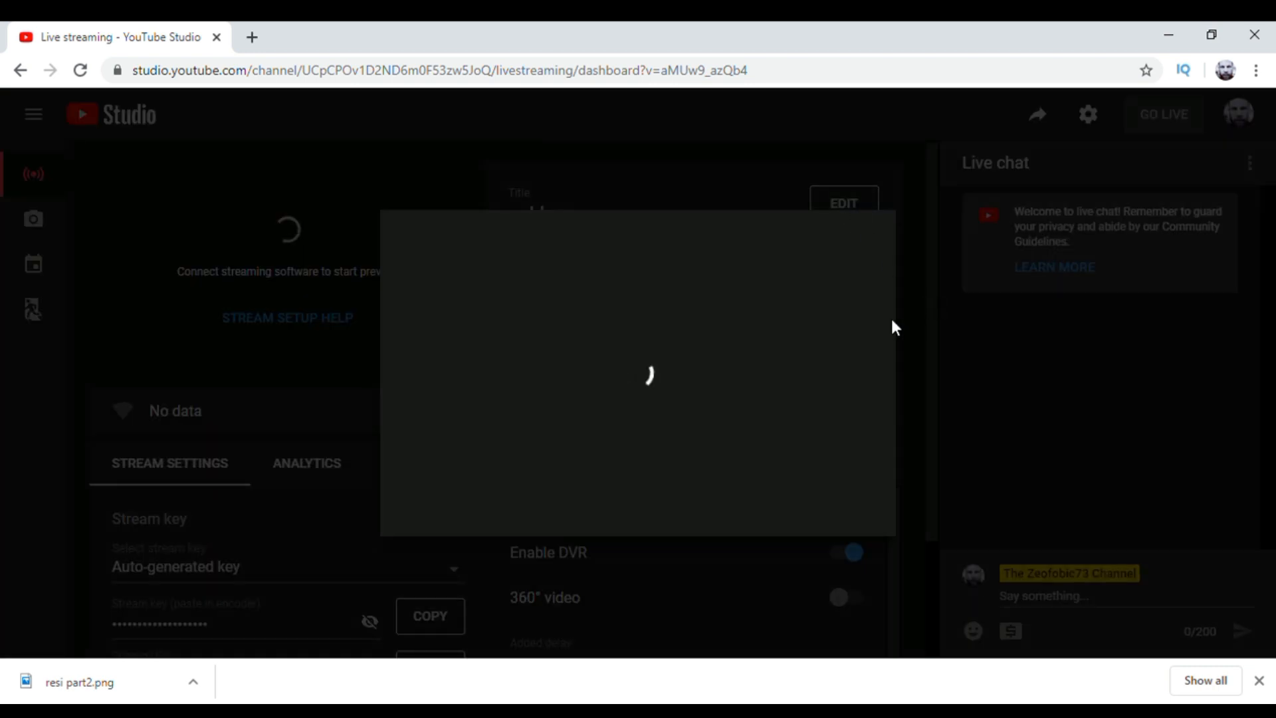
scroll(893, 326, down, 4)
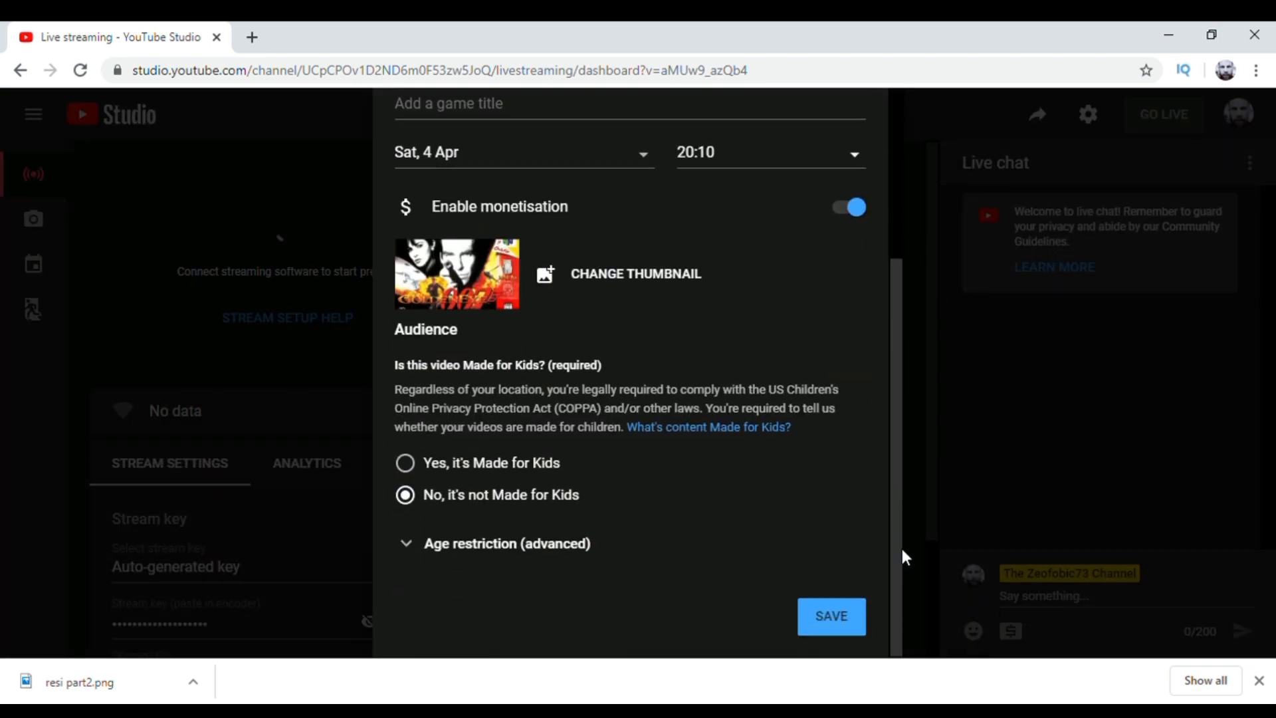
click(819, 620)
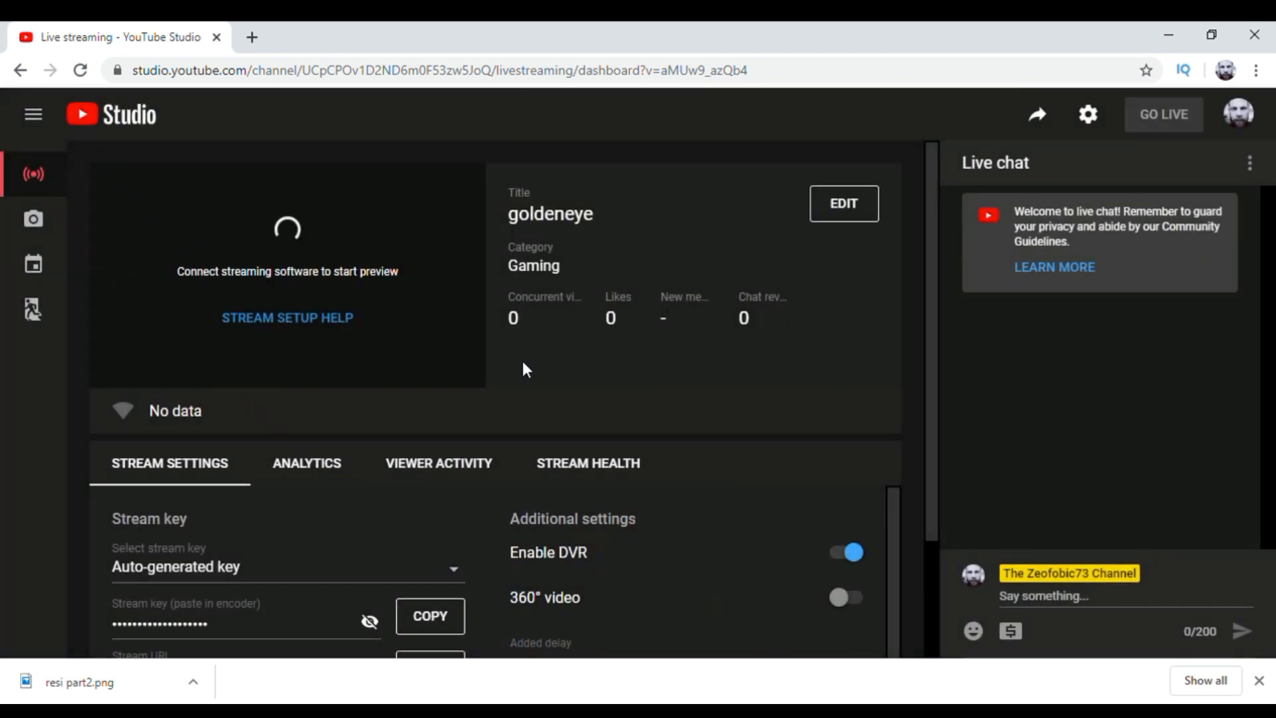
Step: Select Auto-generated key as the stream key and copy the key to the clipboard
drag(932, 322, 907, 477)
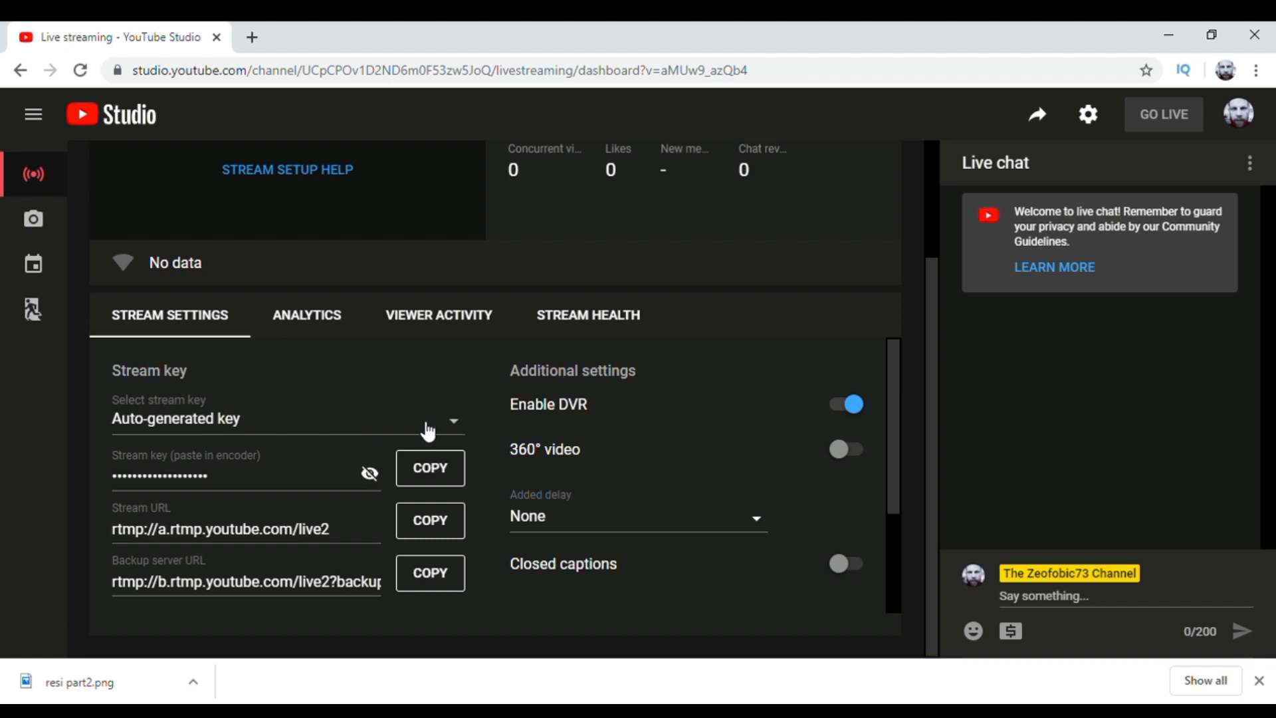
click(450, 422)
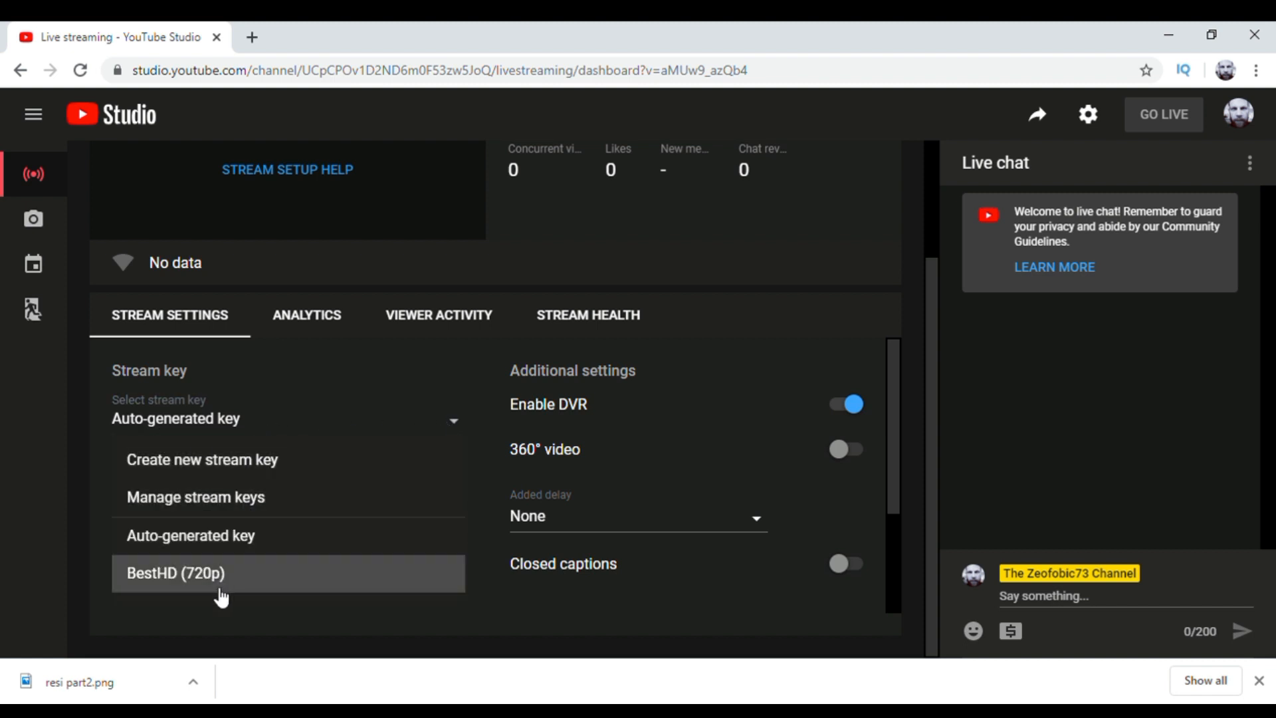
click(248, 545)
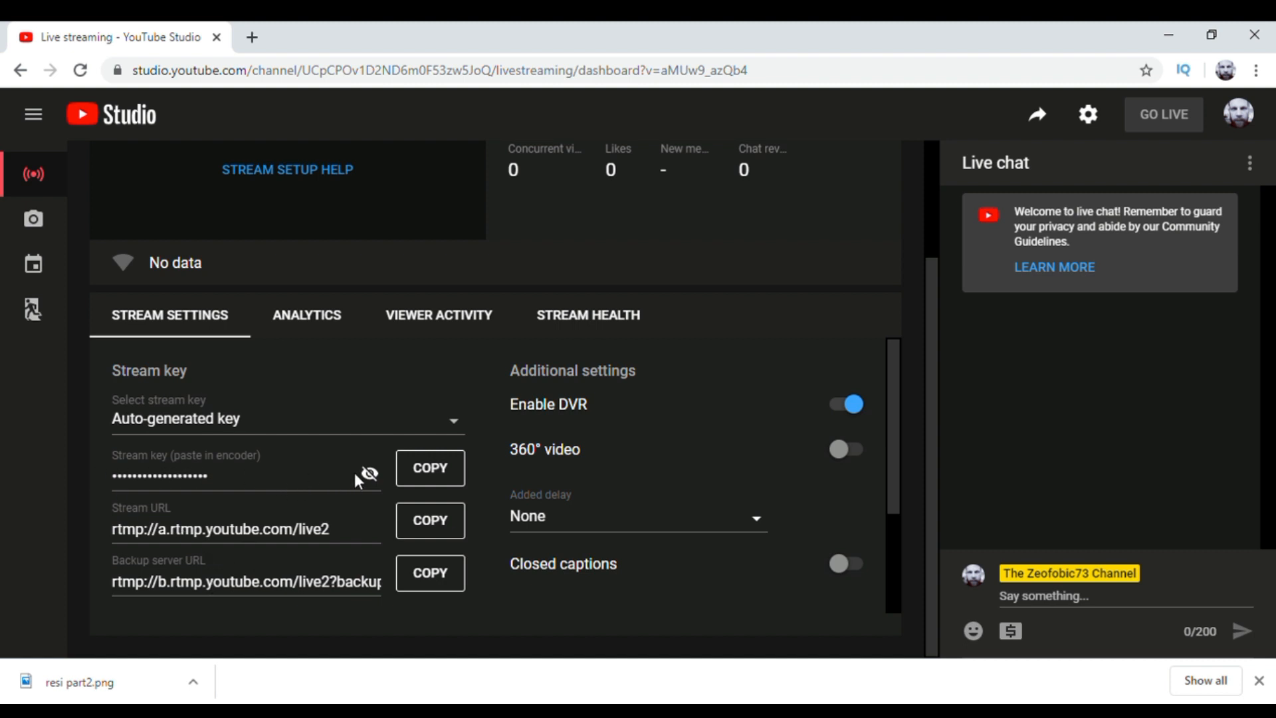
click(429, 475)
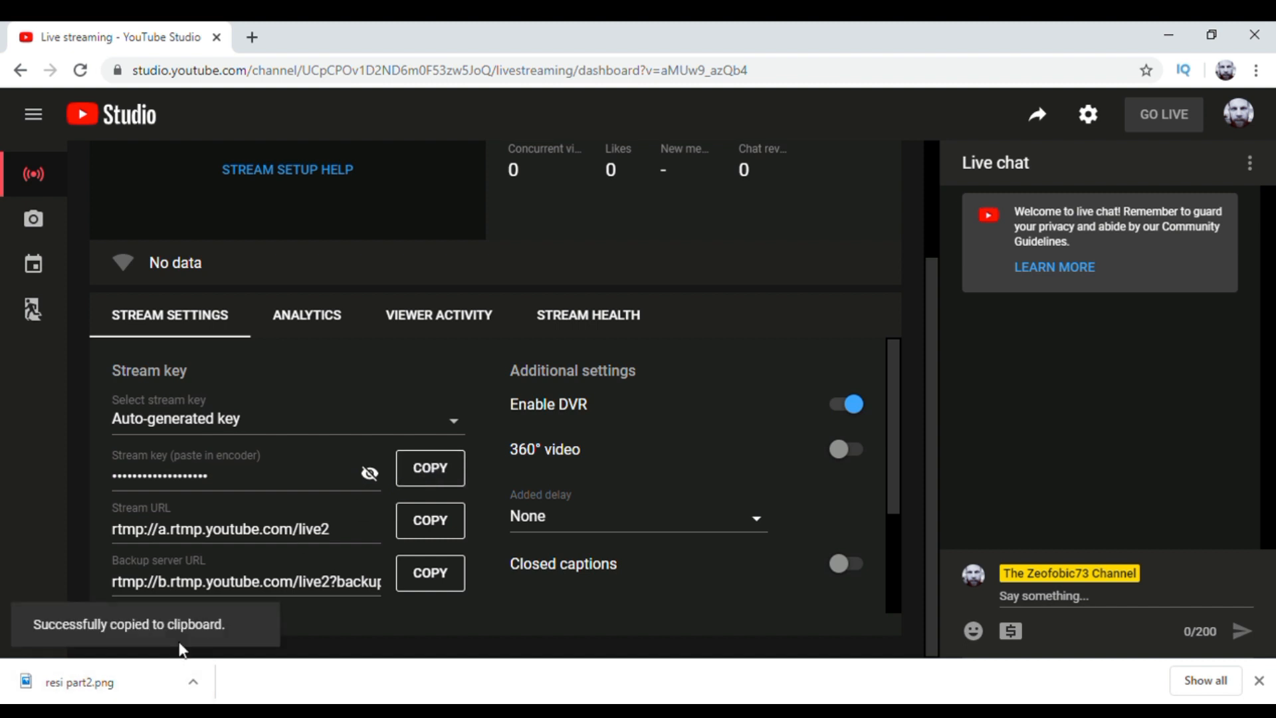
Step: Switch to Streamlabs OBS, replace the stream key in the Stream settings with the copied key, and briefly reveal it to check
click(652, 708)
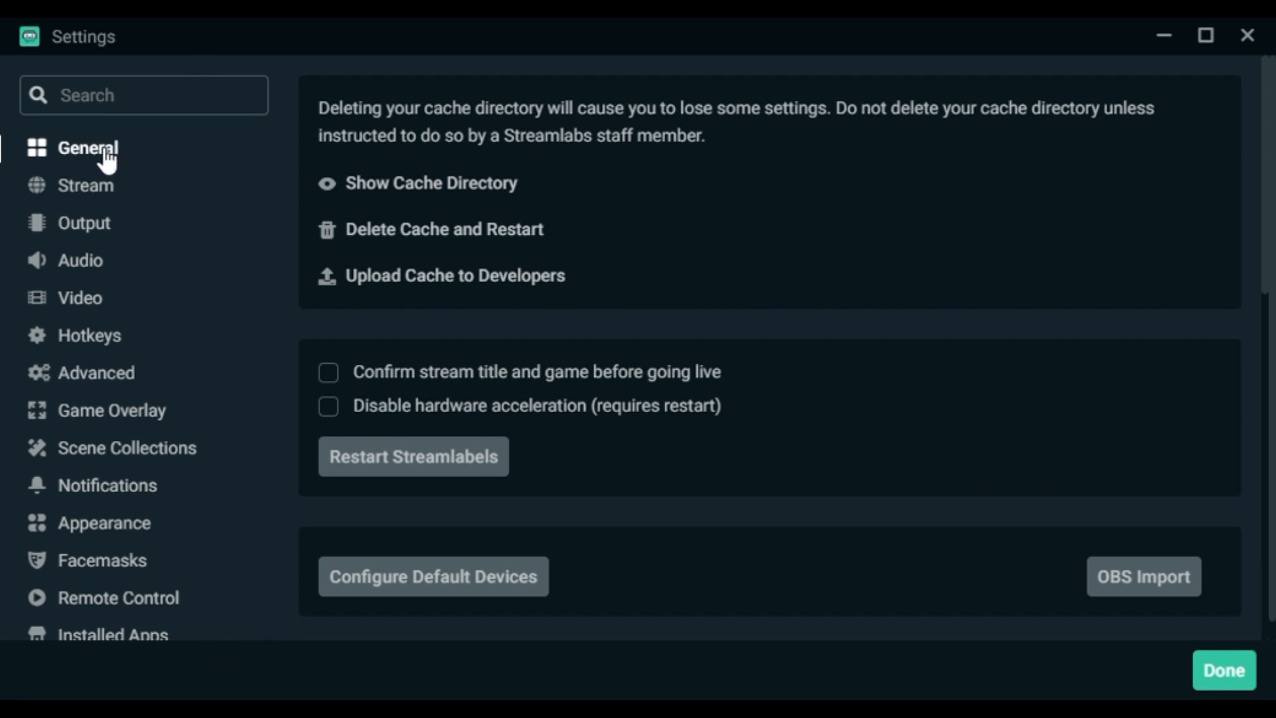
click(101, 198)
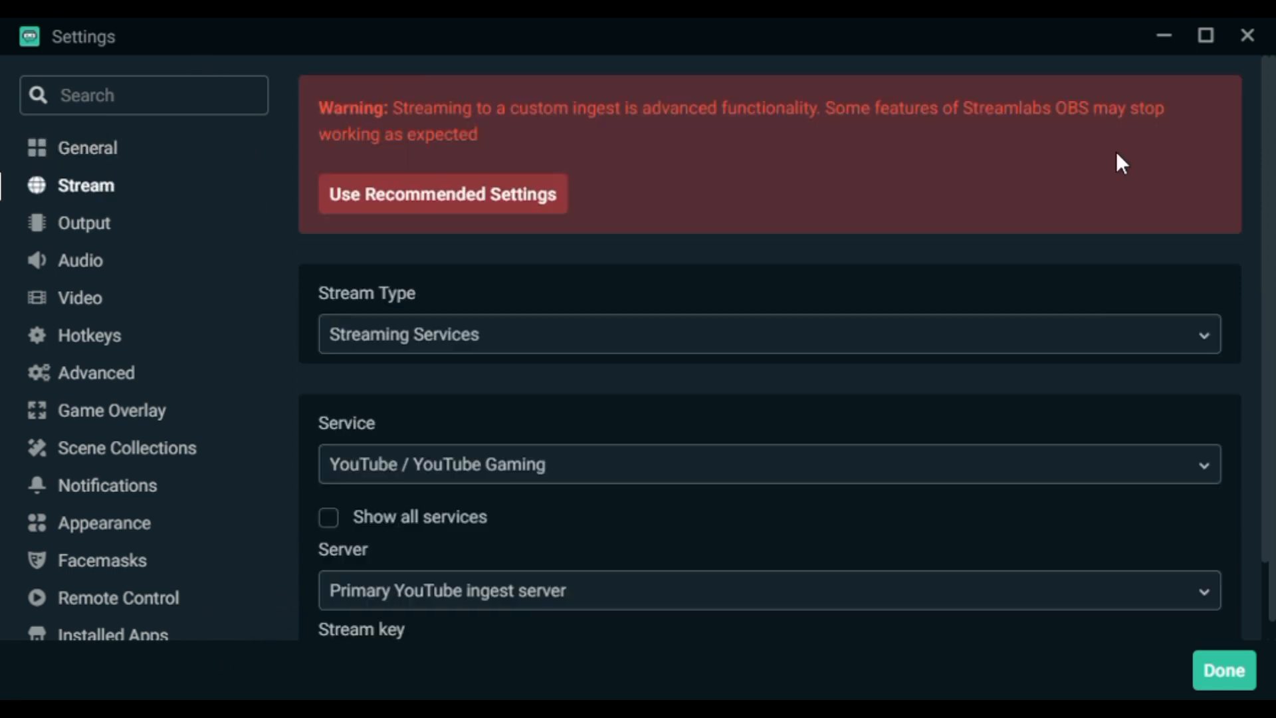
drag(1266, 297, 1249, 373)
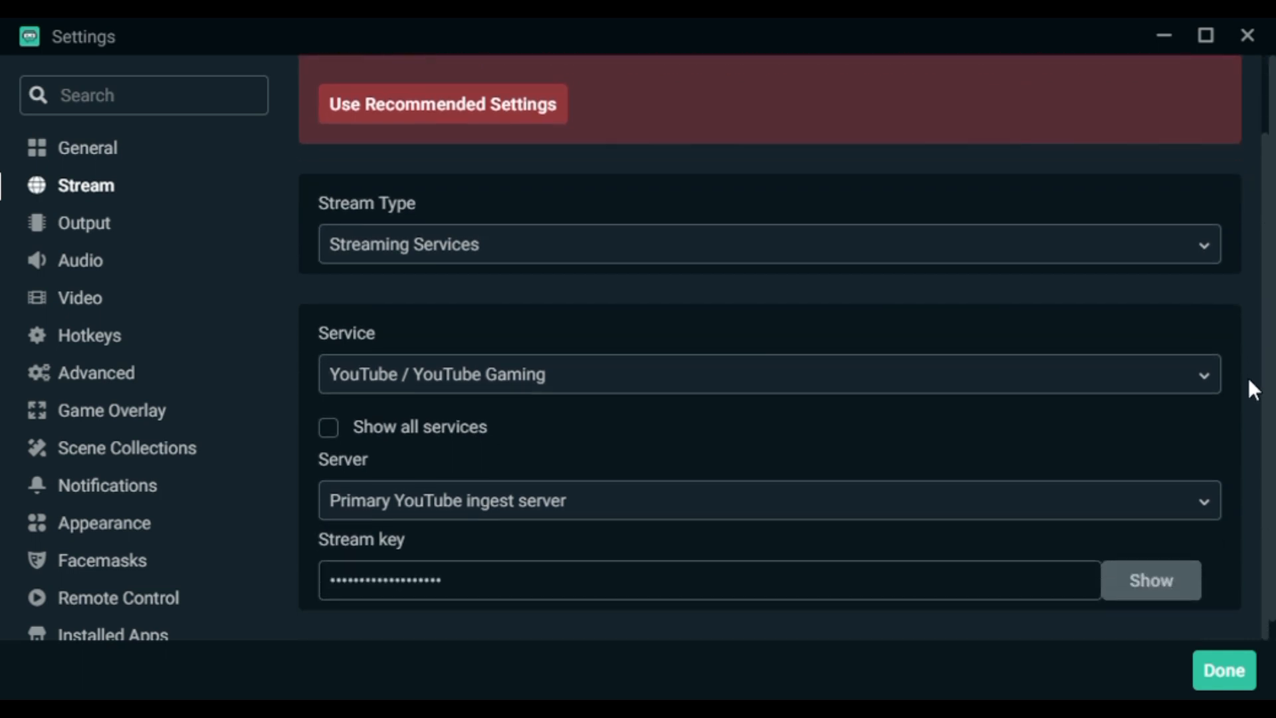
click(485, 589)
drag(484, 589, 336, 590)
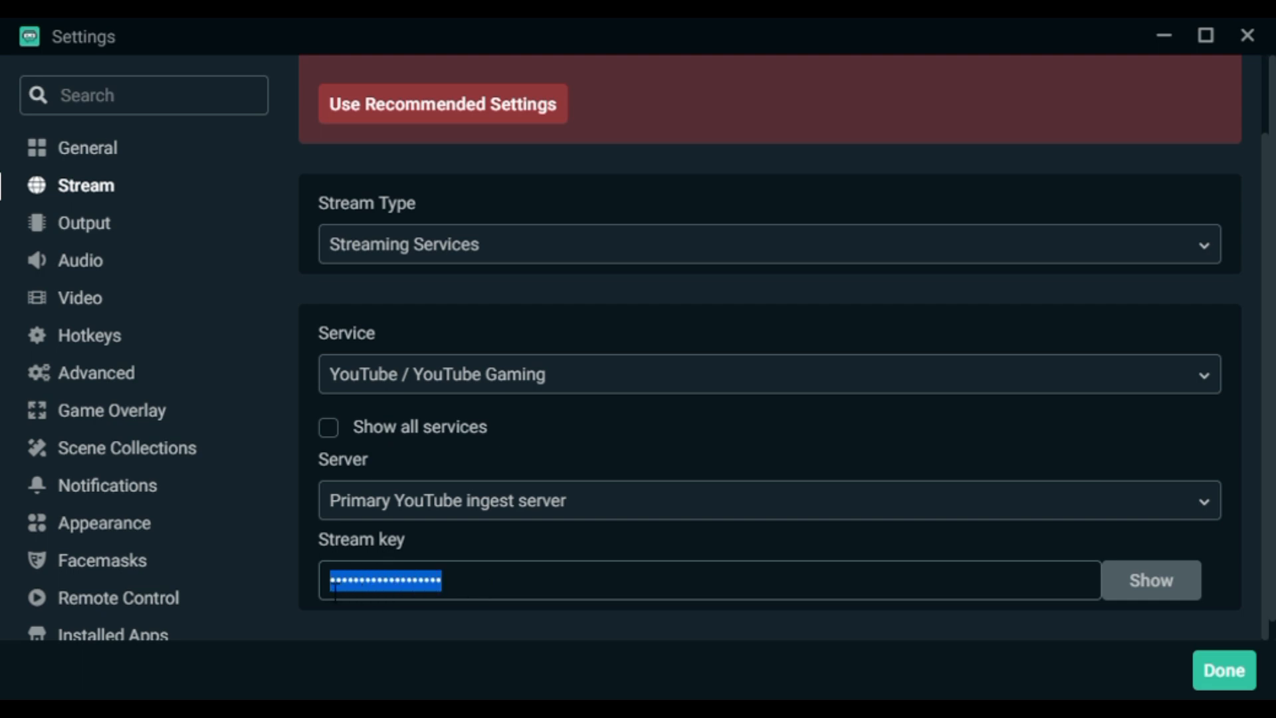
key(BackSpace)
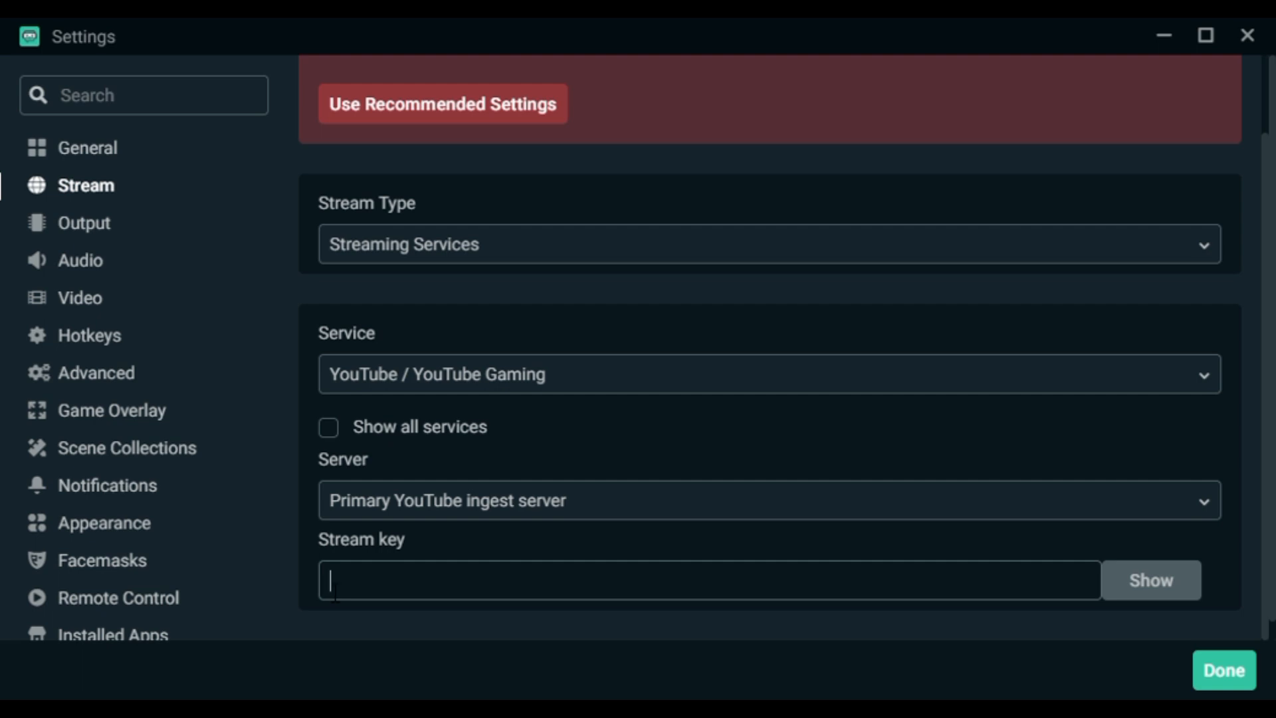
key(ctrl+v)
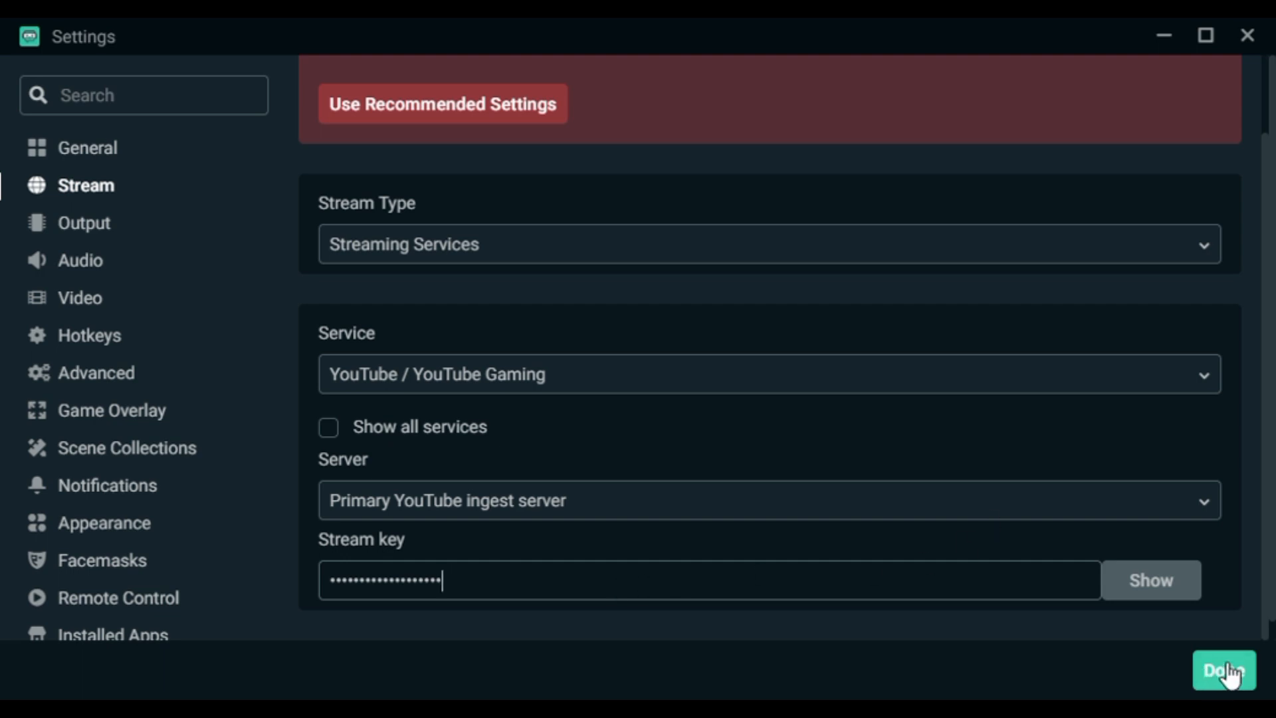
click(1168, 586)
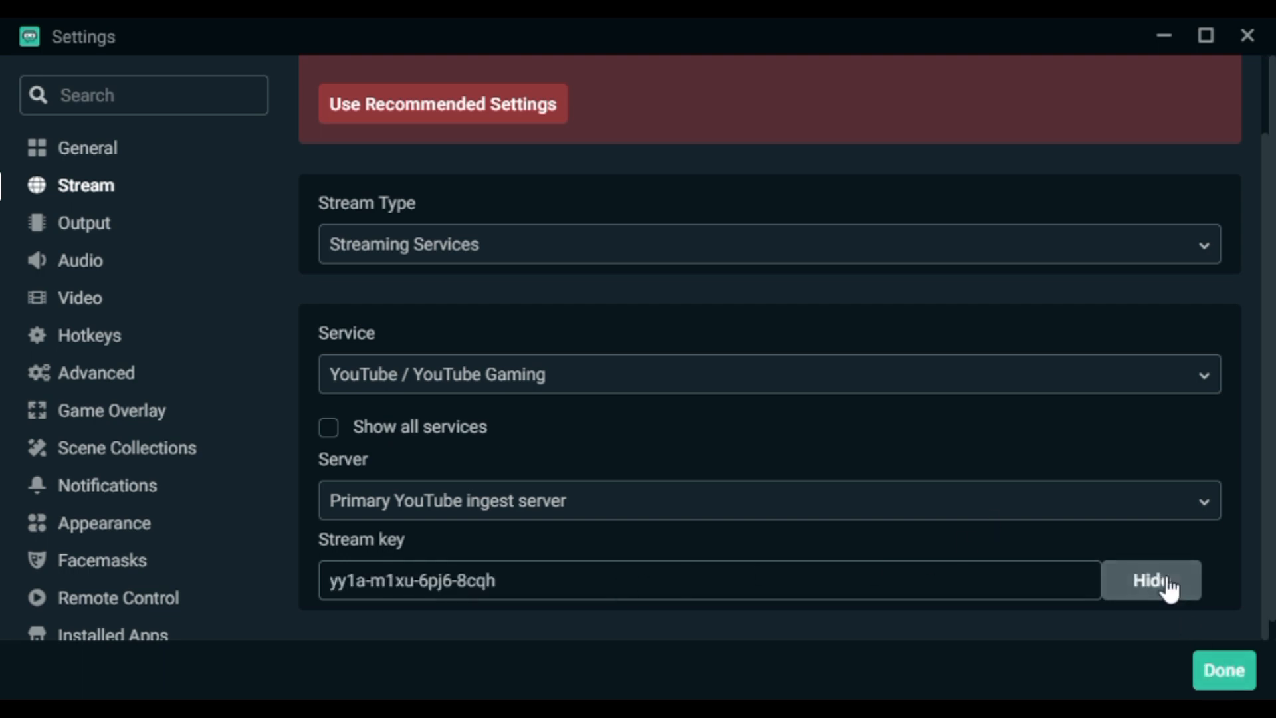
click(1166, 587)
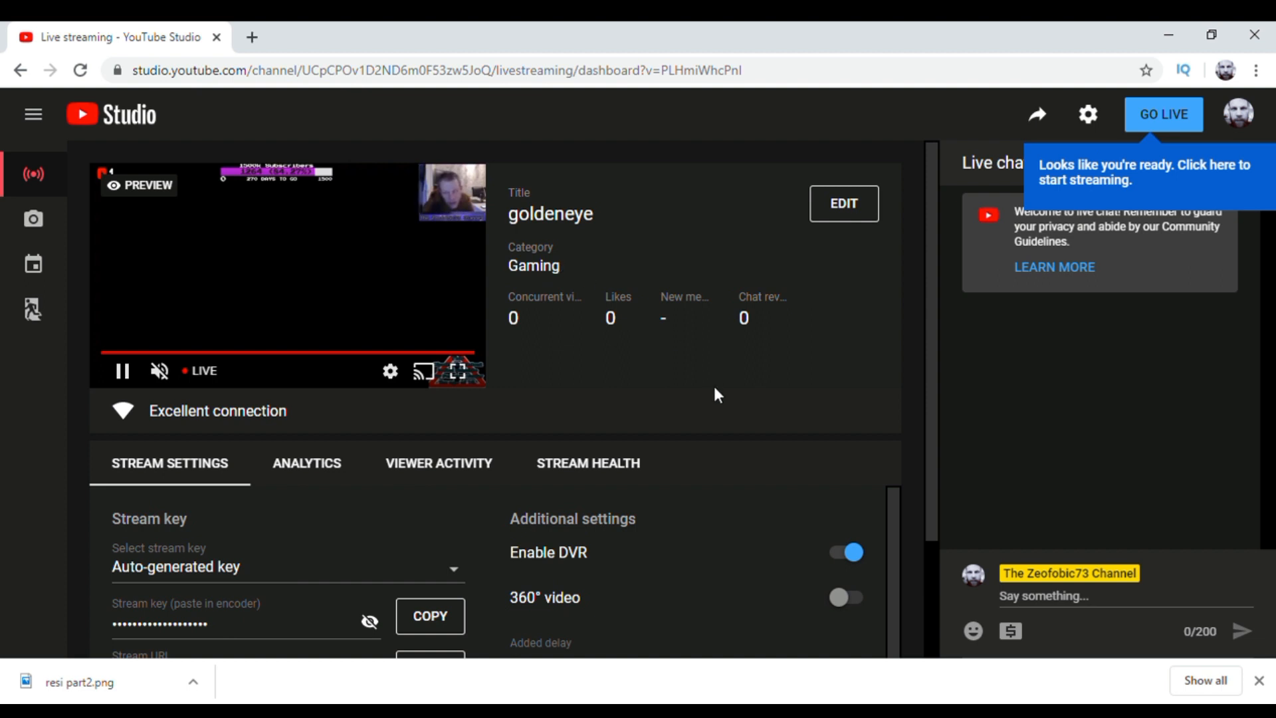
Step: Go live with the goldeneye stream in YouTube Studio and request ending the broadcast
click(1166, 118)
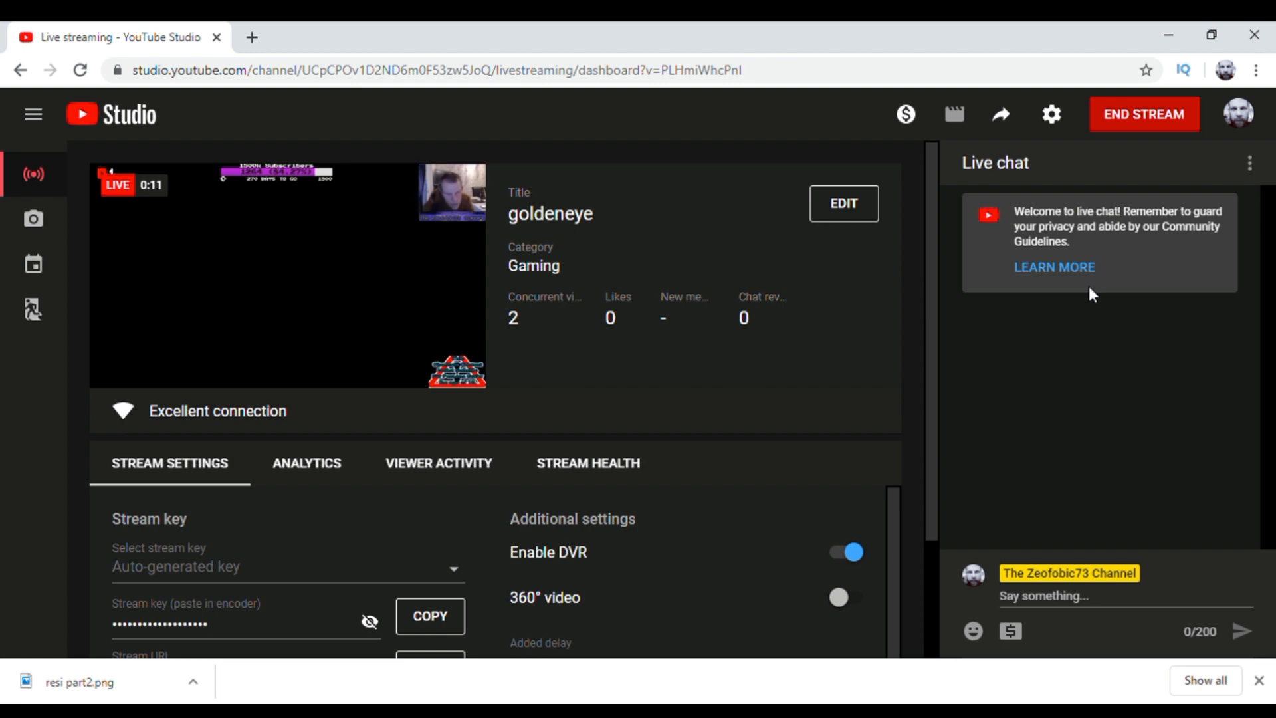
click(1155, 117)
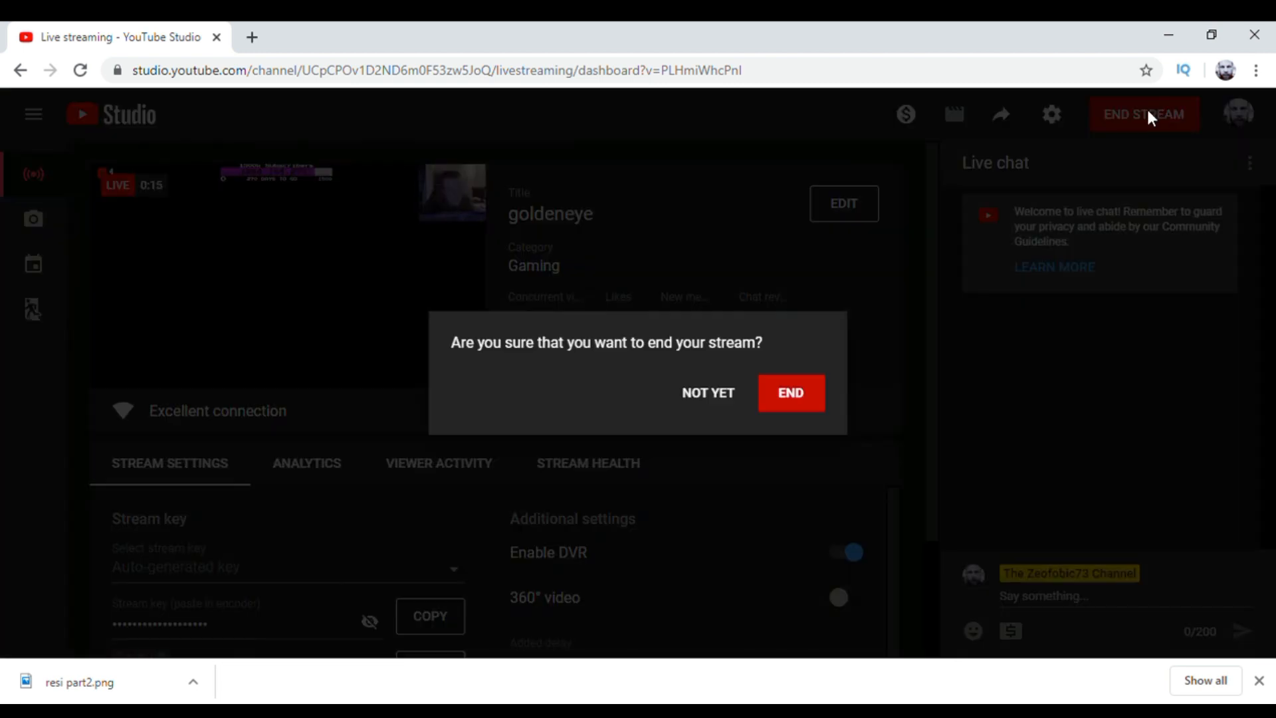